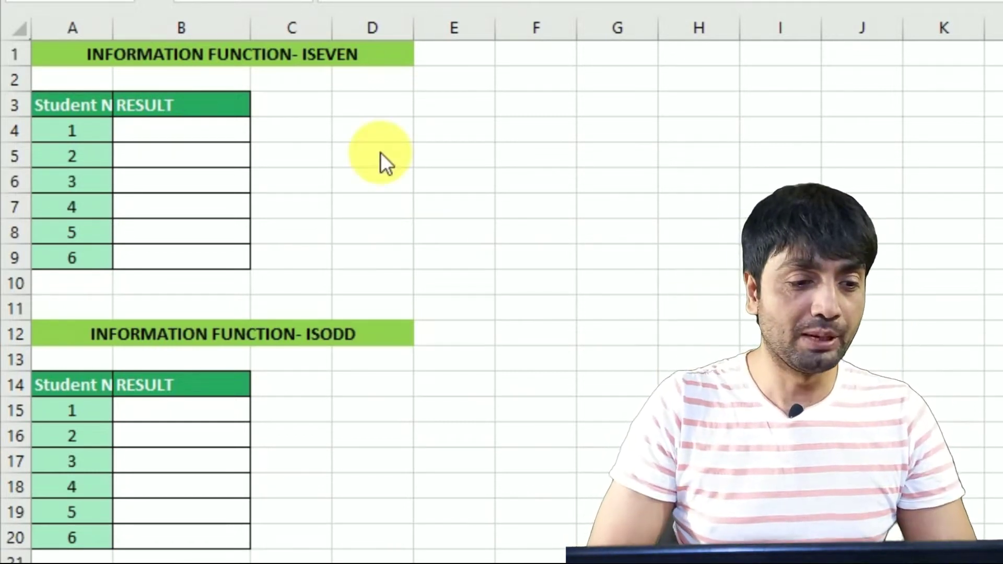
- Enter =ISEVEN(A4) in B4 to test the first student number
left_click(236, 138)
key("ctrl+Home")
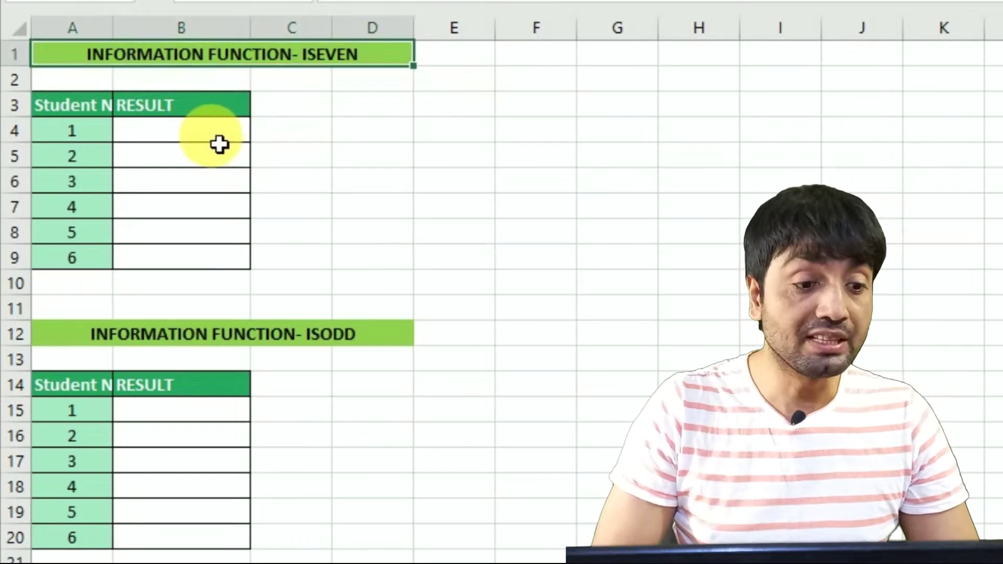
key("Down")
key("Down")
key("Down")
key("Down")
key("Down")
key("Down")
key("Down")
key("Up")
key("Up")
key("Up")
key("Up")
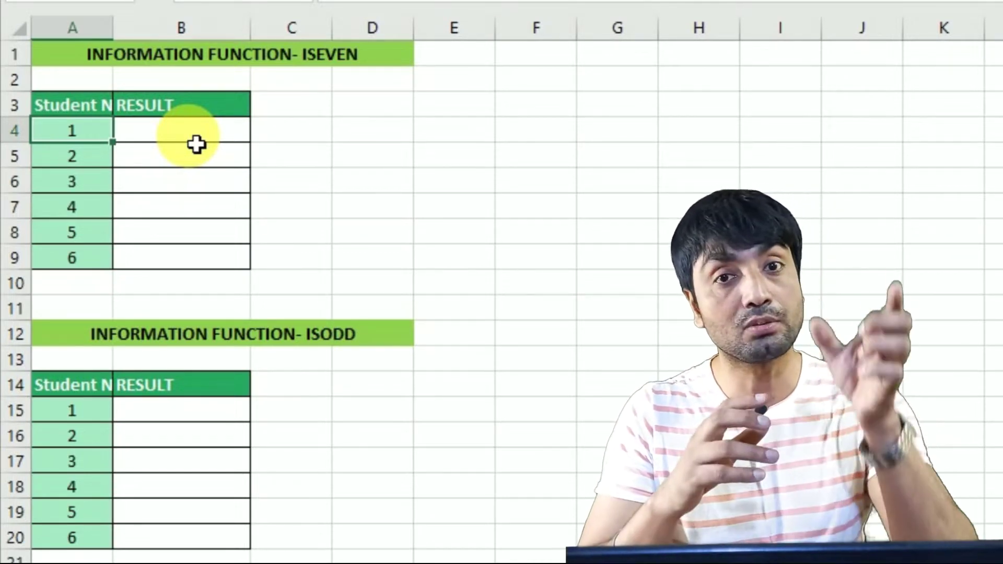
left_click(196, 145)
type("=I")
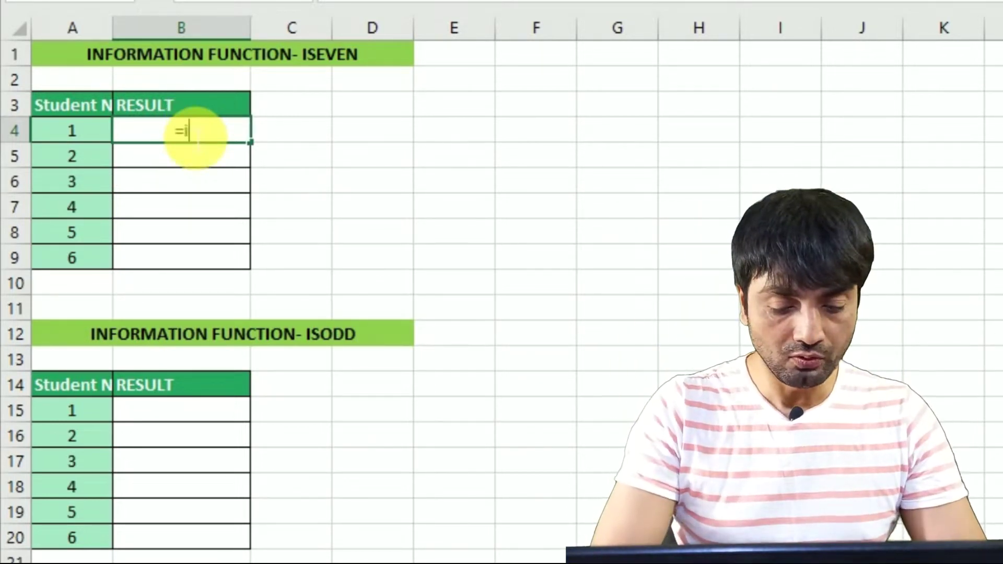
type("seven")
key("Tab")
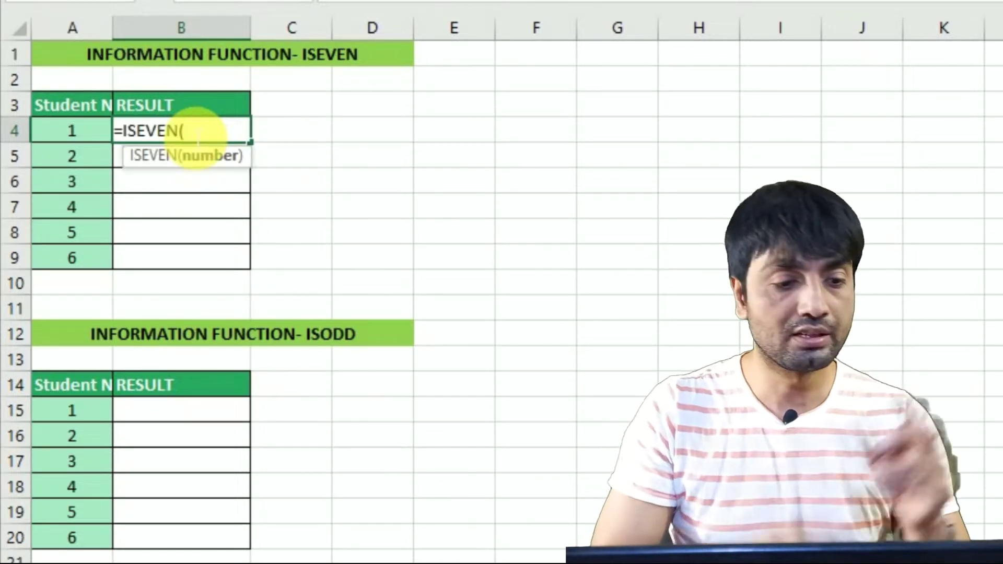
left_click(92, 138)
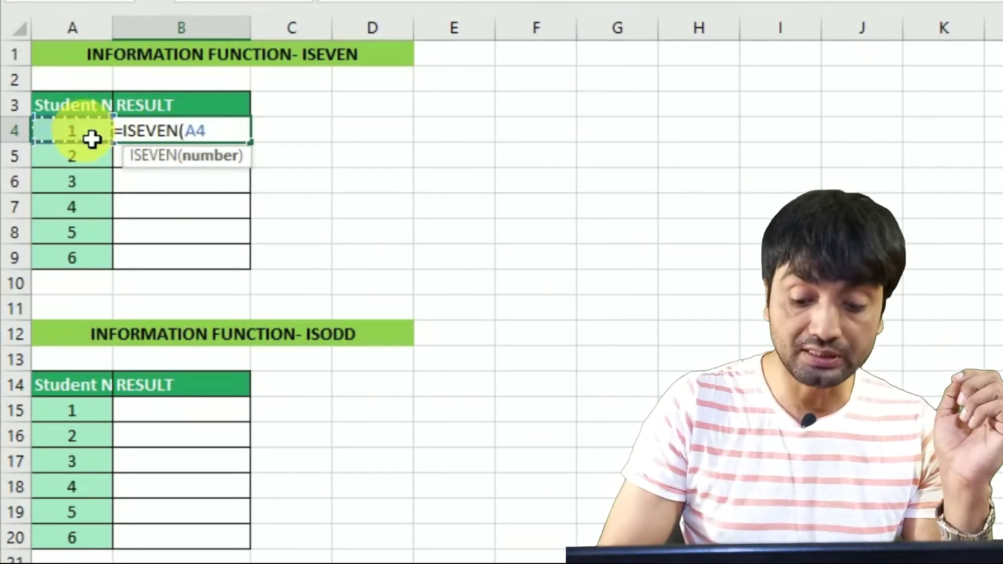
type(")")
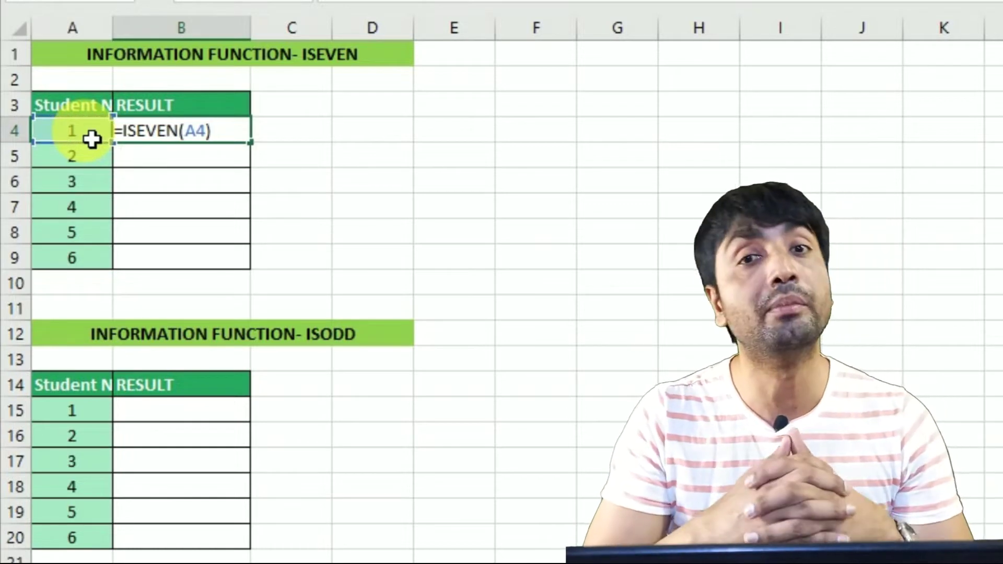
key("Return")
- Fill the ISEVEN formula down B4:B9 so results alternate FALSE and TRUE
key("Up")
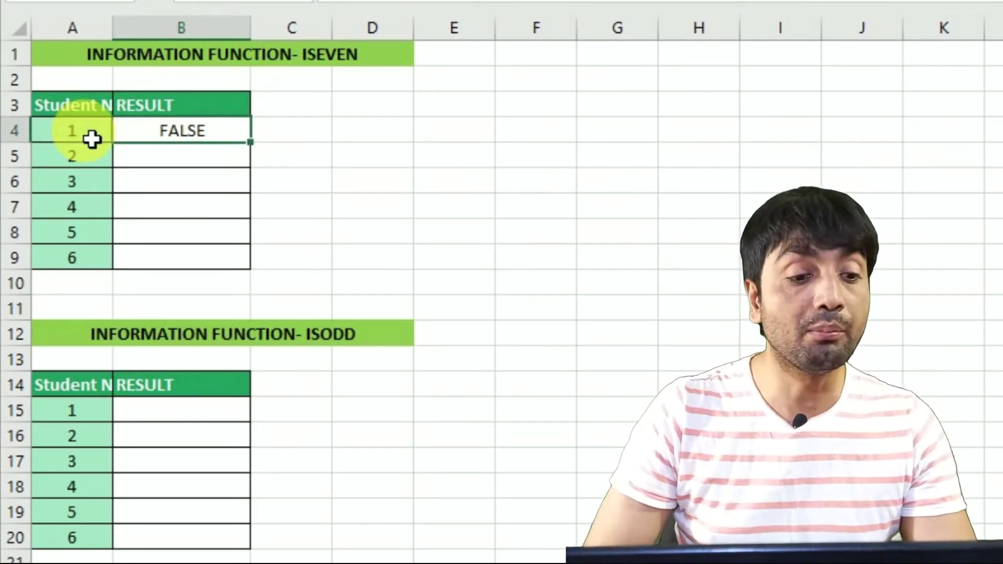
key("shift+Down")
key("shift+Down")
key("shift+Down")
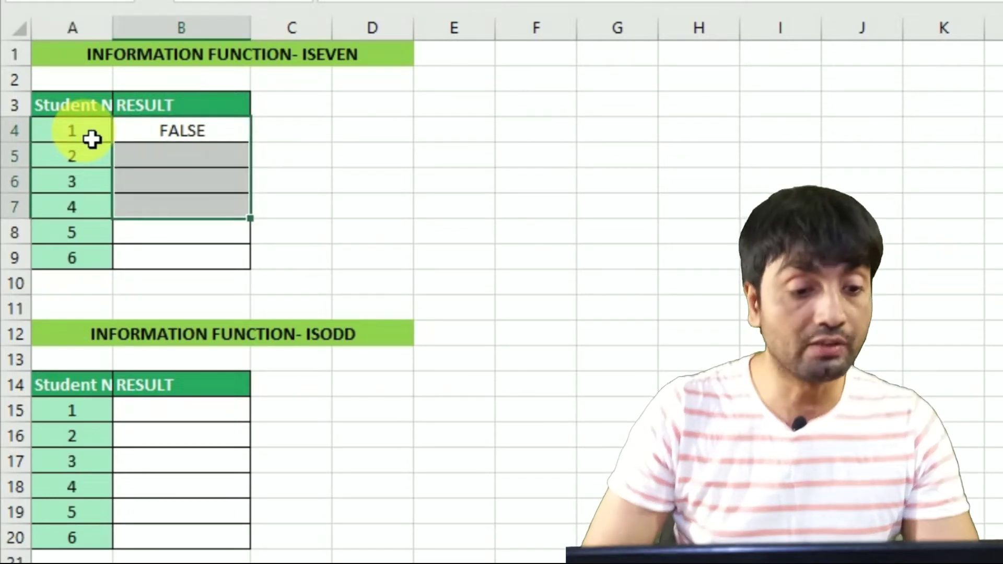
key("shift+Down")
key("shift+Down")
key("ctrl+d")
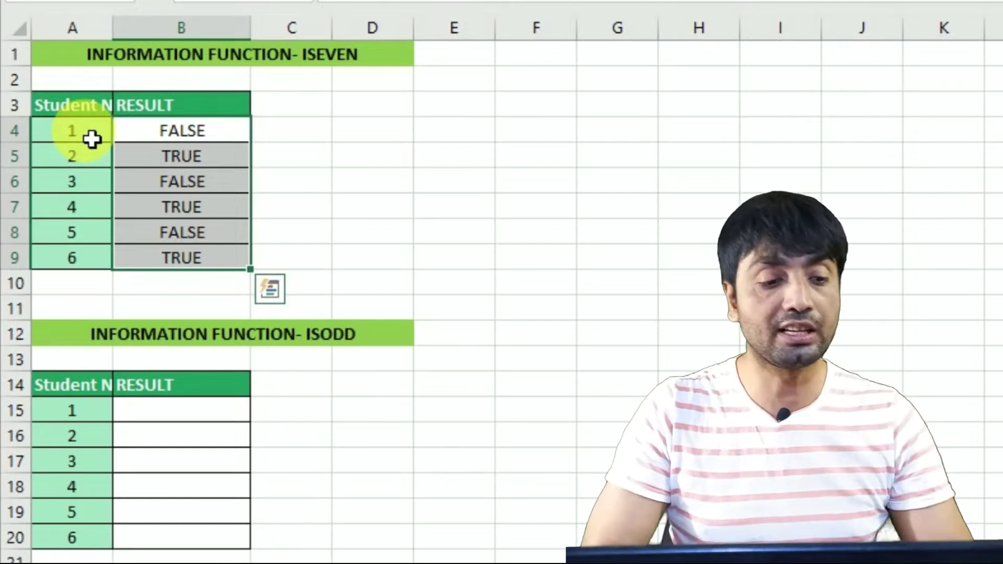
left_click(168, 414)
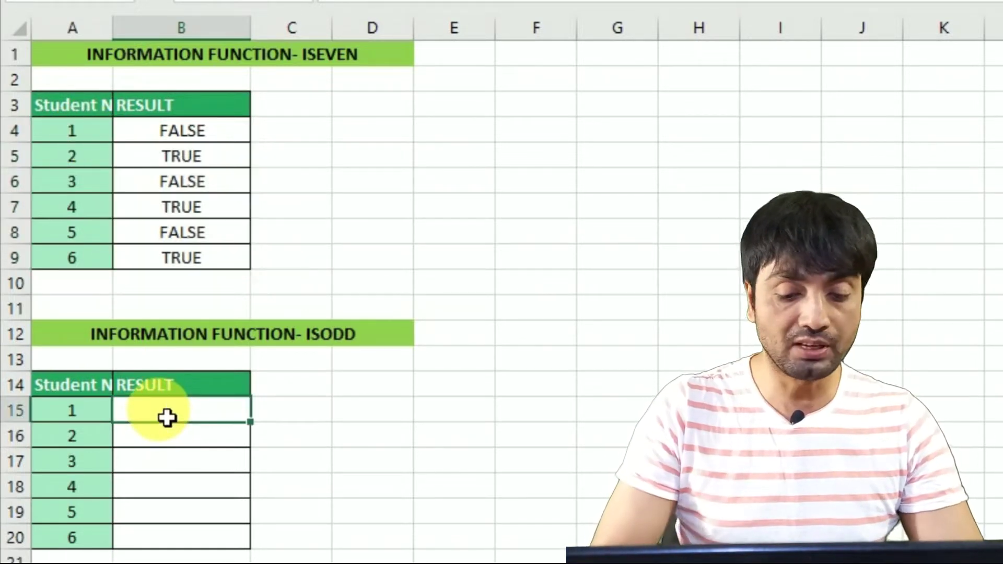
- Enter =ISODD(A15) in B15, correcting the mistyped function name
type("=isodf")
key("BackSpace")
type("d")
key("Tab")
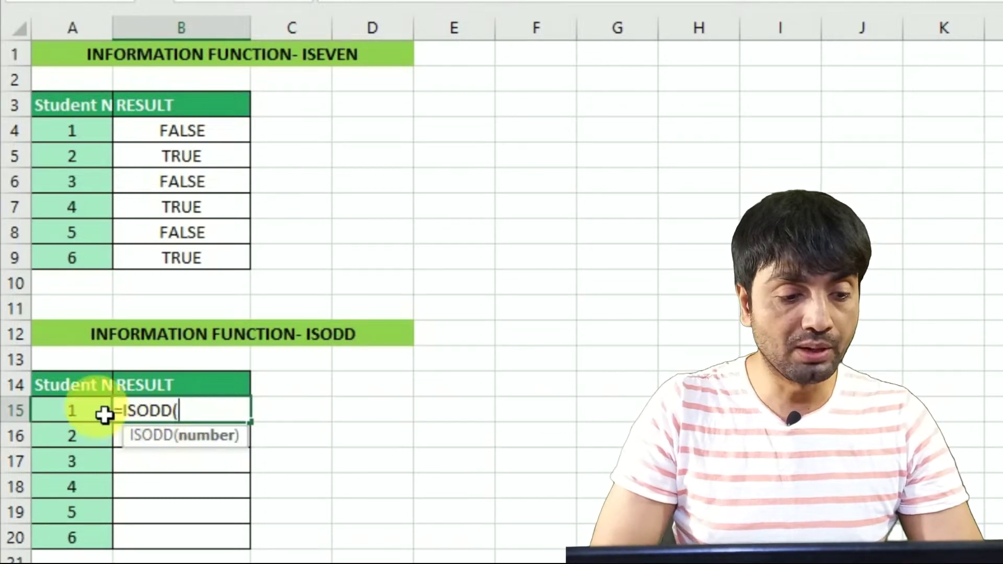
type(")")
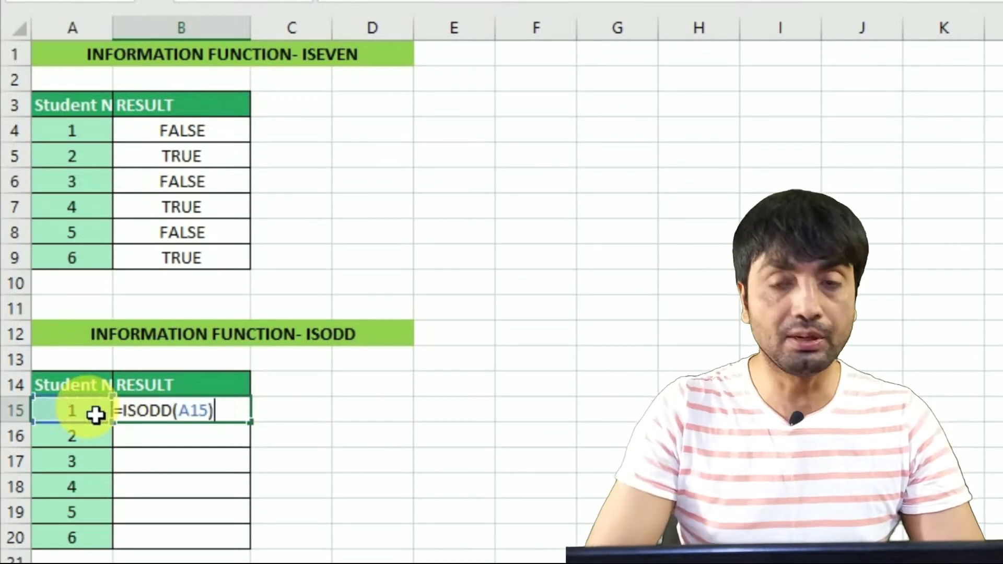
key("Return")
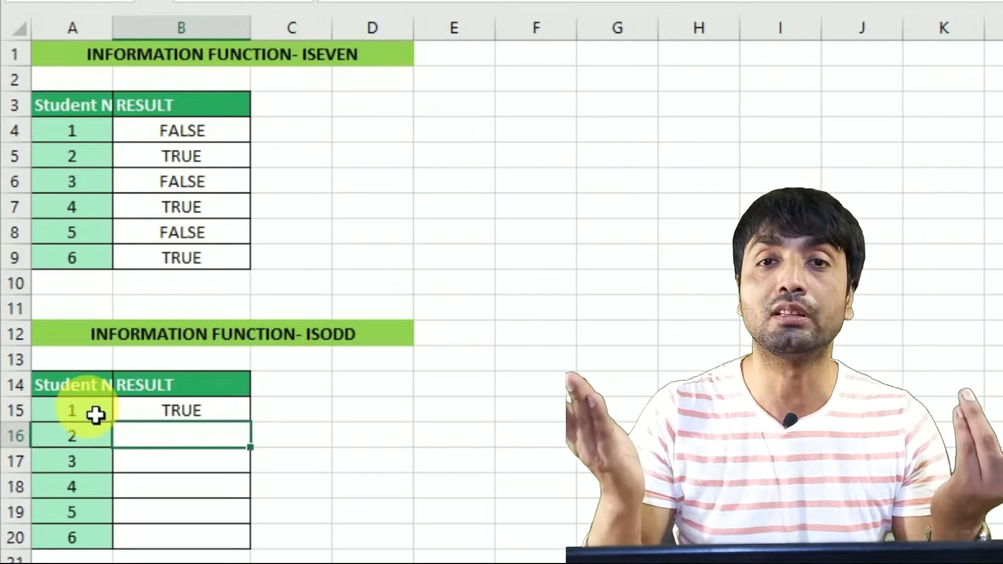
- Fill the ISODD formula down to B20, then type the heading Data in A1 of a new sheet
key("Up")
key("shift+Down")
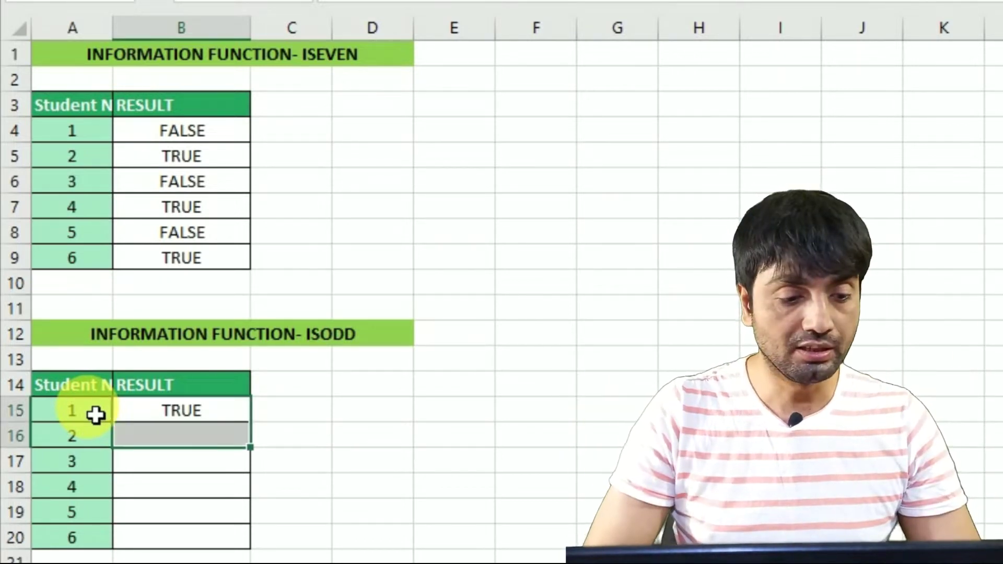
key("shift+Down")
key("shift+Down")
key("shift+Down")
key("shift+Down")
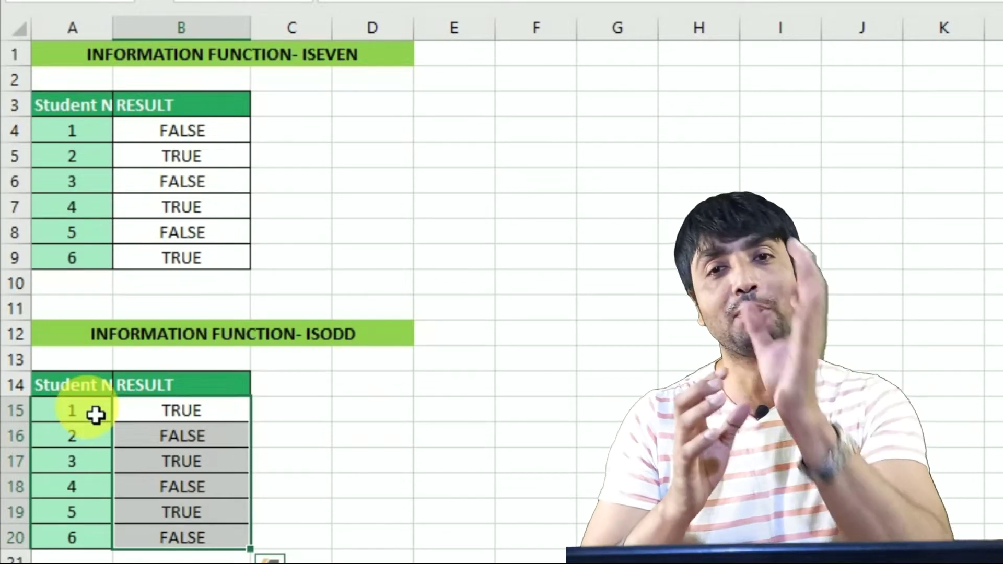
type("Dat")
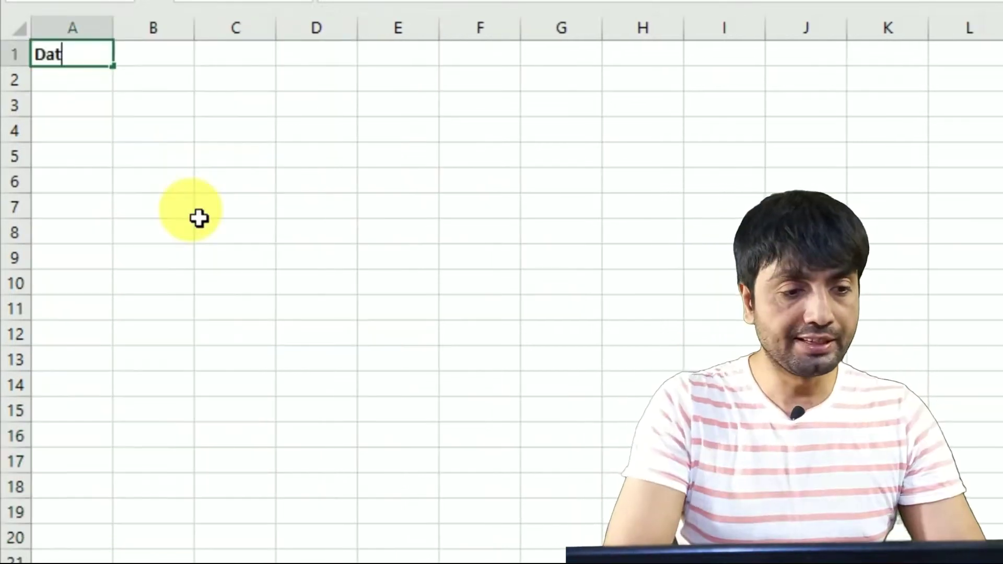
type("a")
key("Return")
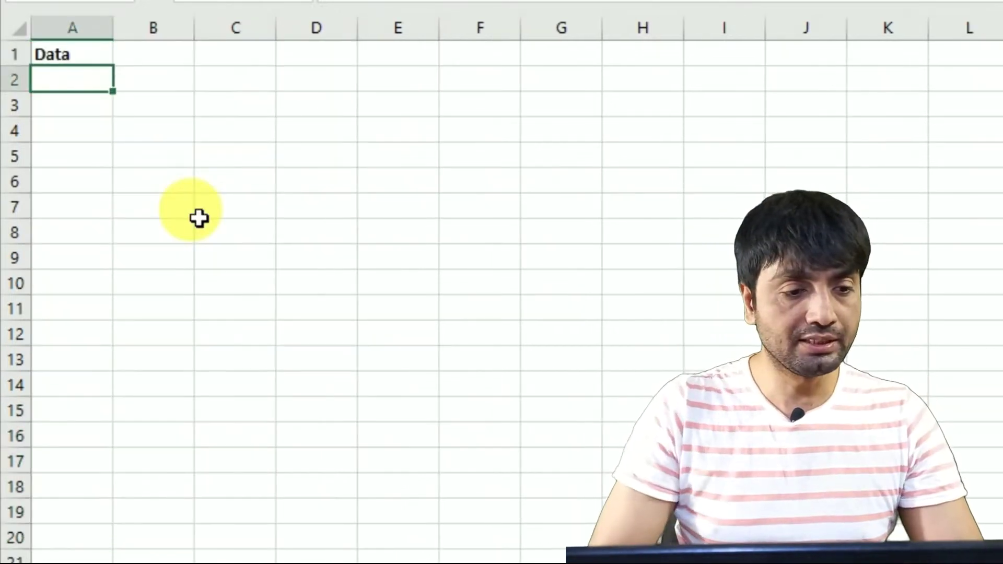
- Fill column A below Data with =RANDBETWEEN(1000,2000) using Ctrl+Enter
key("shift+Down")
key("shift+Down")
key("shift+Down")
key("shift+Down")
key("shift+Down")
key("shift+Down")
key("shift+Down")
key("shift+Down")
key("shift+Down")
key("shift+Down")
key("shift+Down")
key("shift+Down")
key("shift+Down")
key("shift+Down")
key("shift+Down")
key("shift+Down")
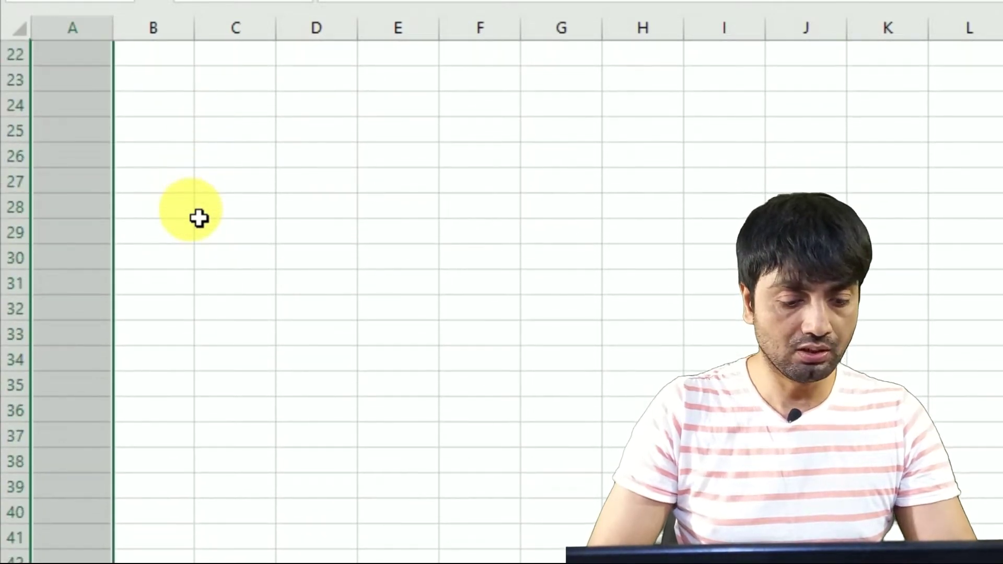
type("=rand")
key("Down")
key("Tab")
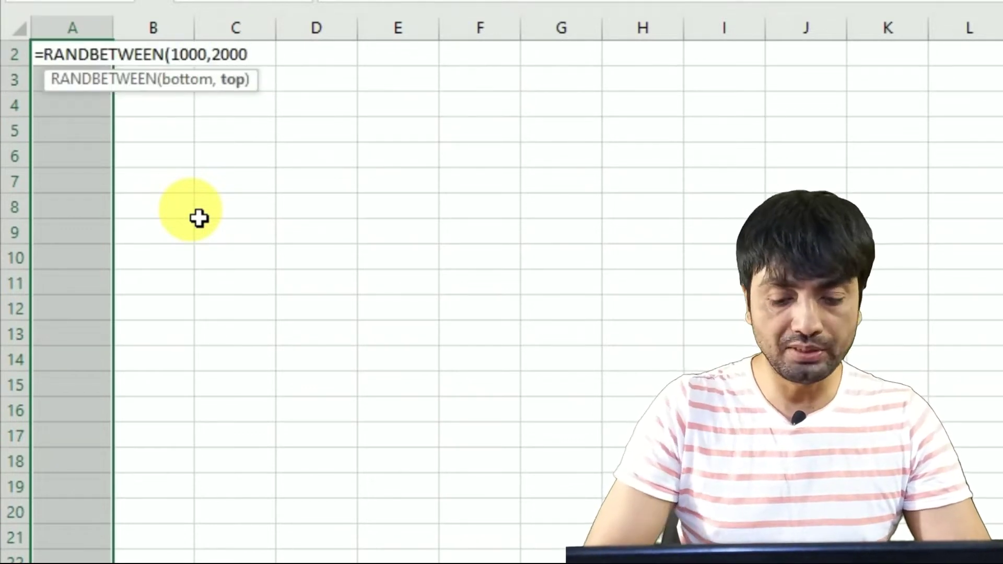
type(")")
key("ctrl+Return")
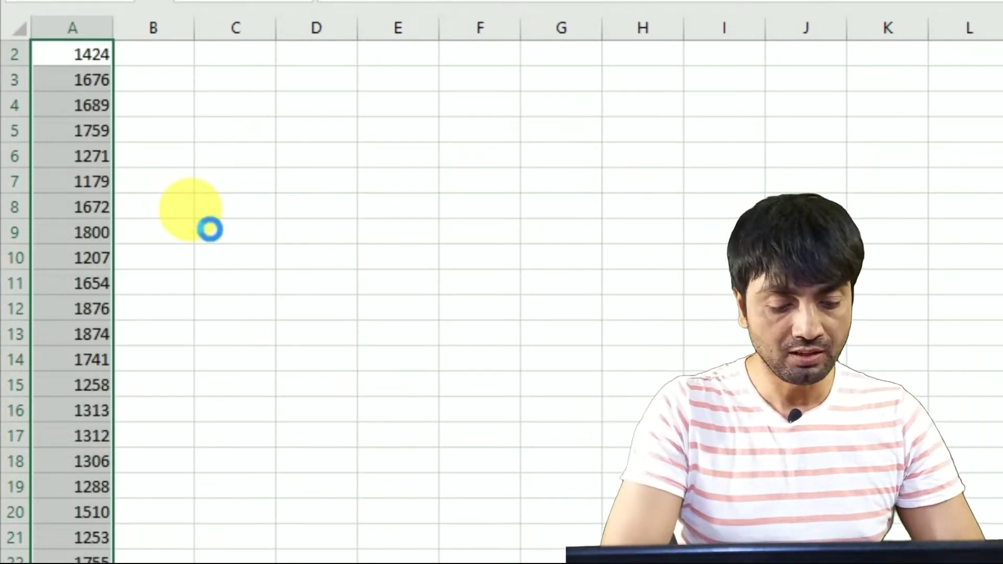
- Paste the random numbers back as fixed values, starting 1424, 1676, 1689
key("ctrl+c")
key("ctrl+alt+v")
key("v")
key("Return")
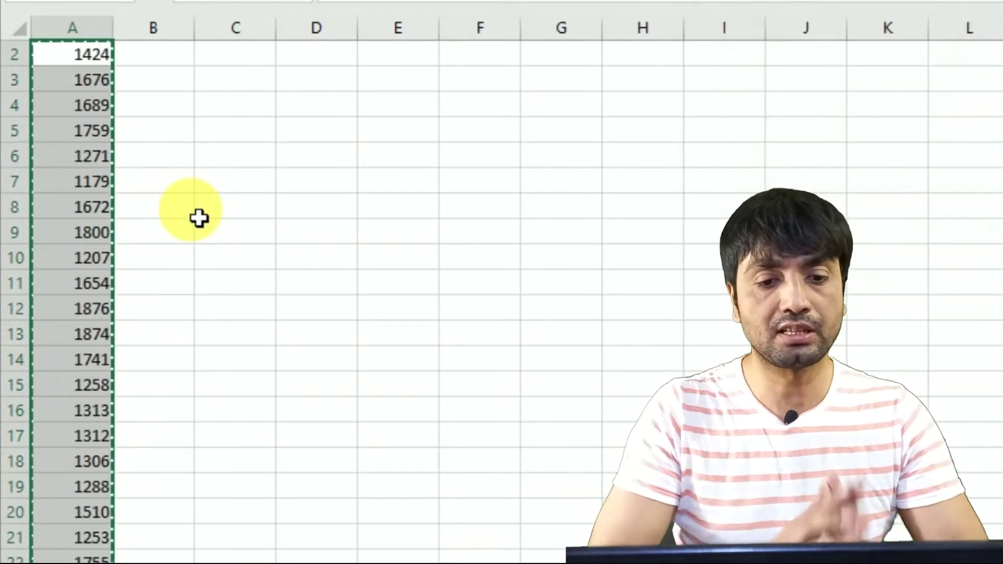
key("Escape")
key("ctrl+Home")
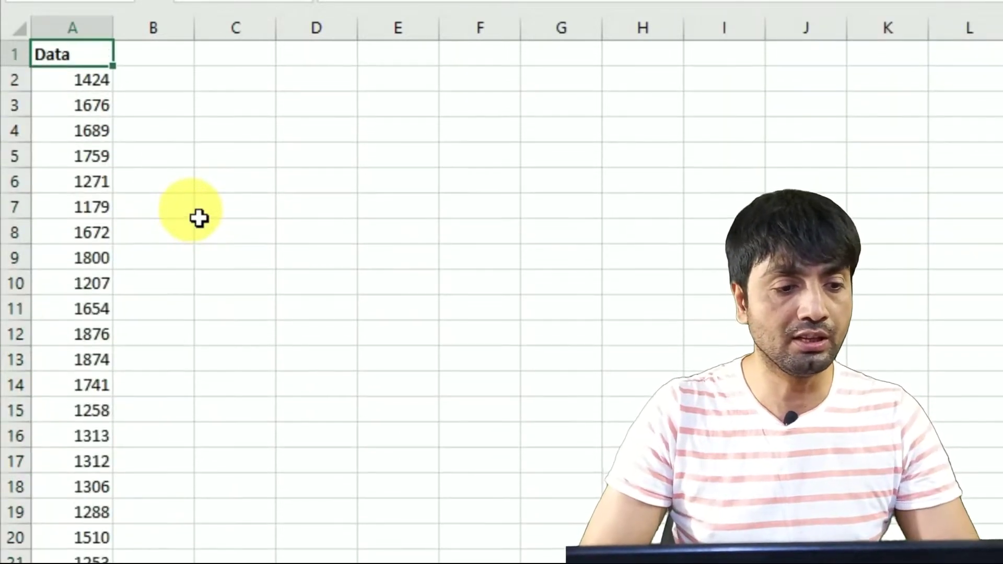
key("Down")
key("Right")
key("Up")
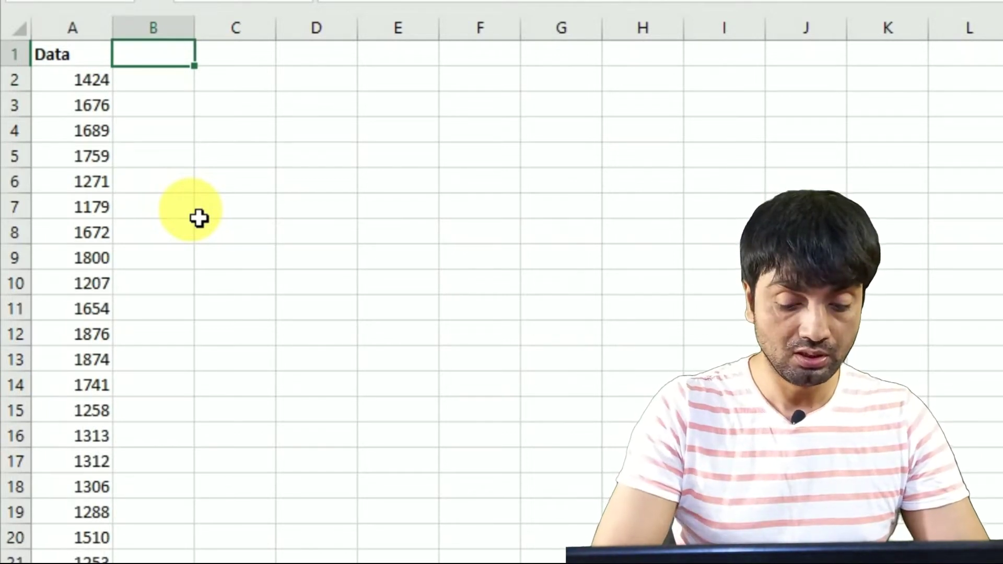
- Enter EVEN in B1 and ODD in C1, and widen column B
key("Tab")
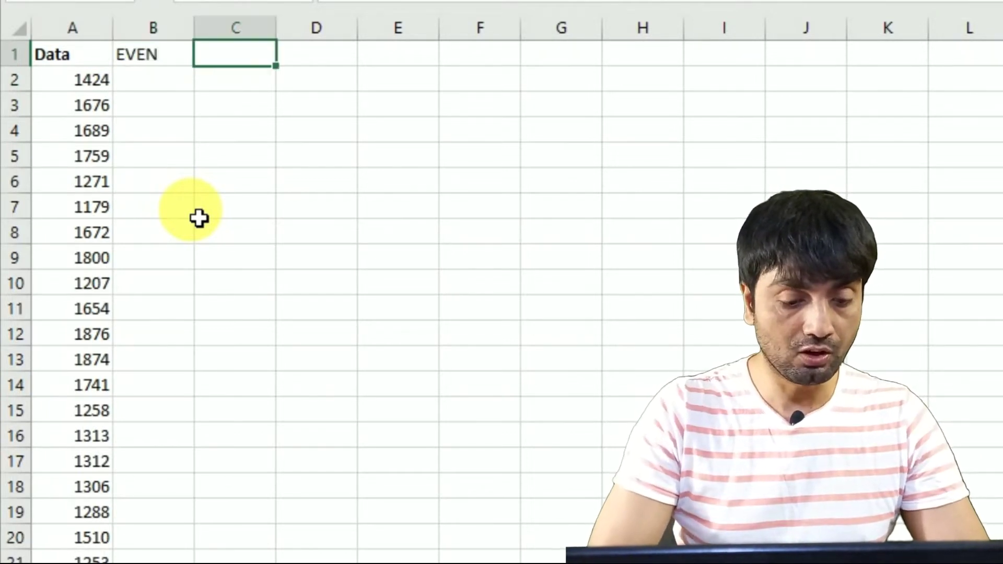
type("ODD")
key("Return")
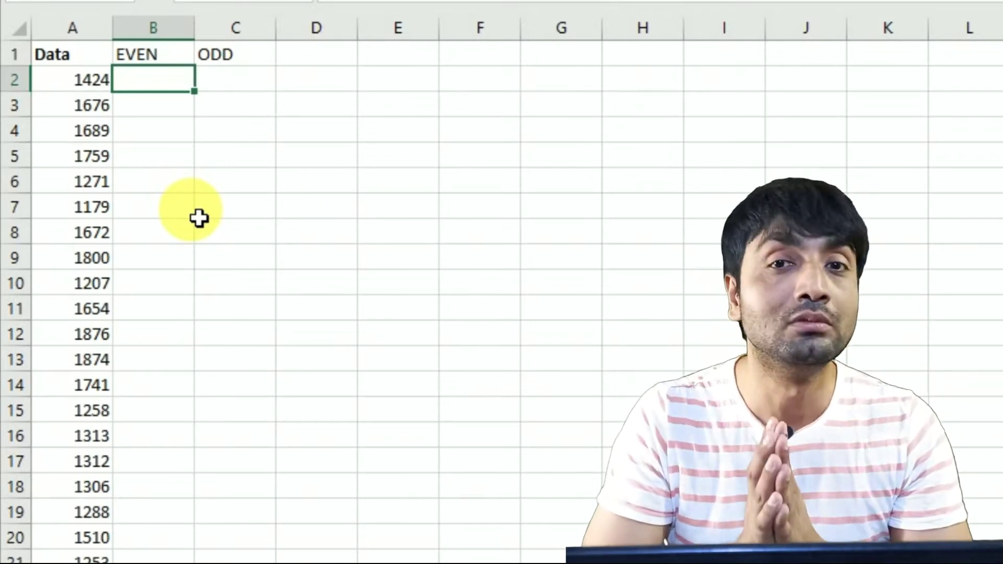
left_click(416, 247)
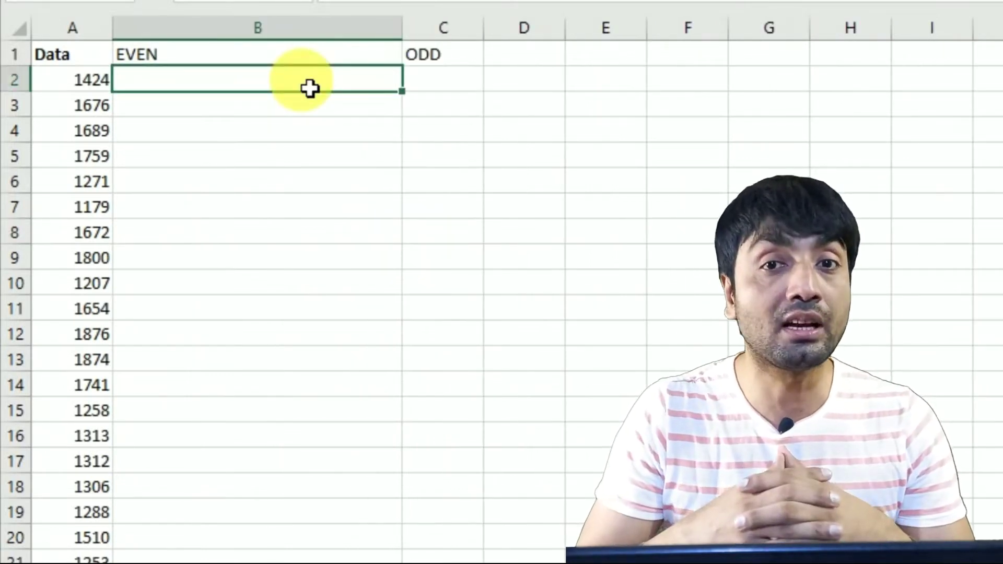
- Enter =IF(ISEVEN(A2),A2,"") in B2 and fill it down column B
type("=if")
key("Tab")
type("iseven")
key("Tab")
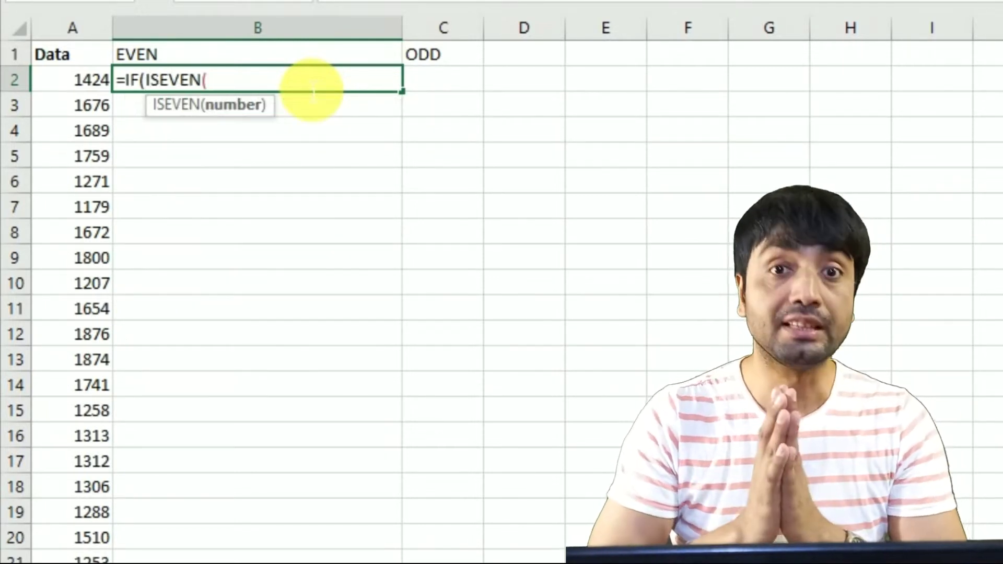
left_click(86, 86)
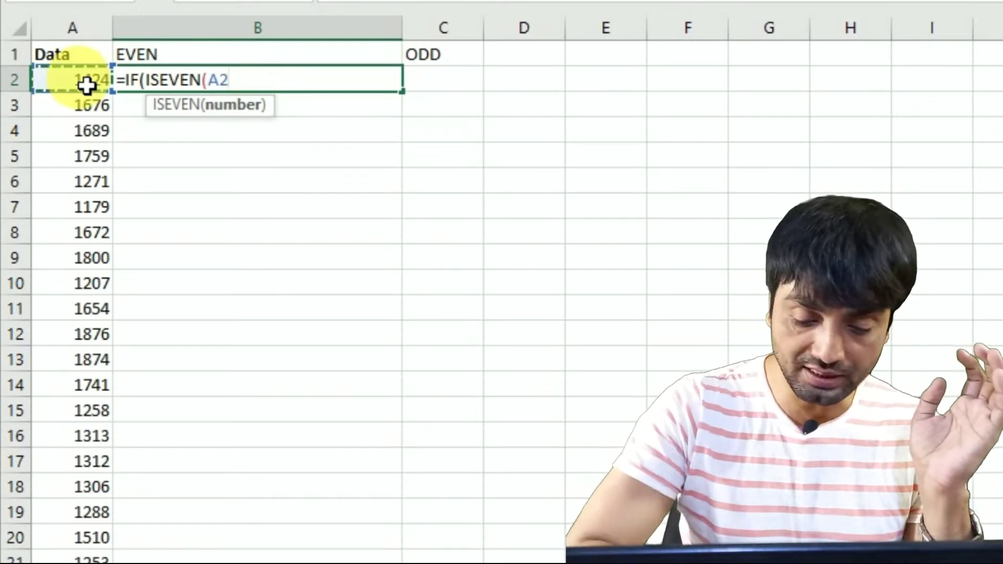
type("),")
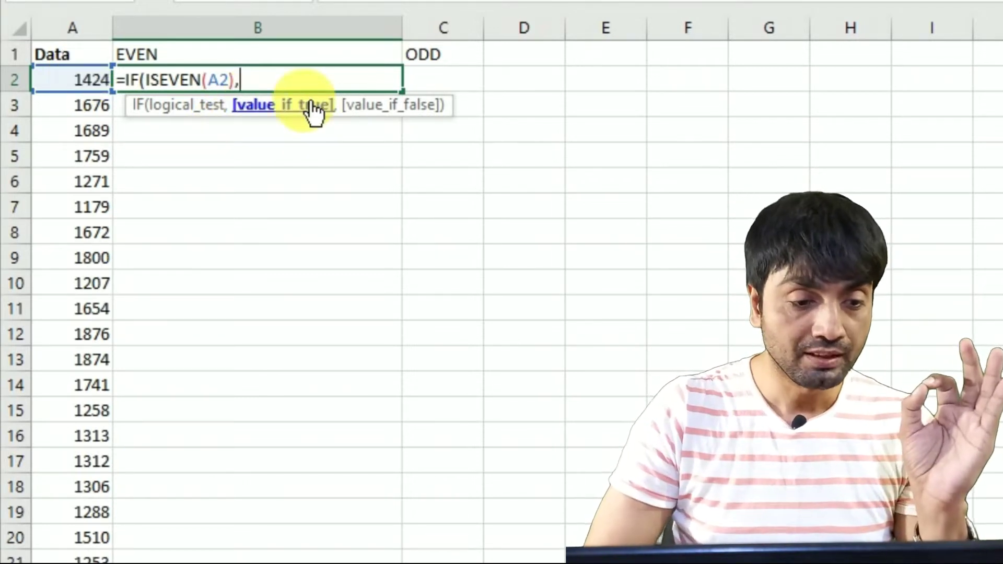
left_click(92, 89)
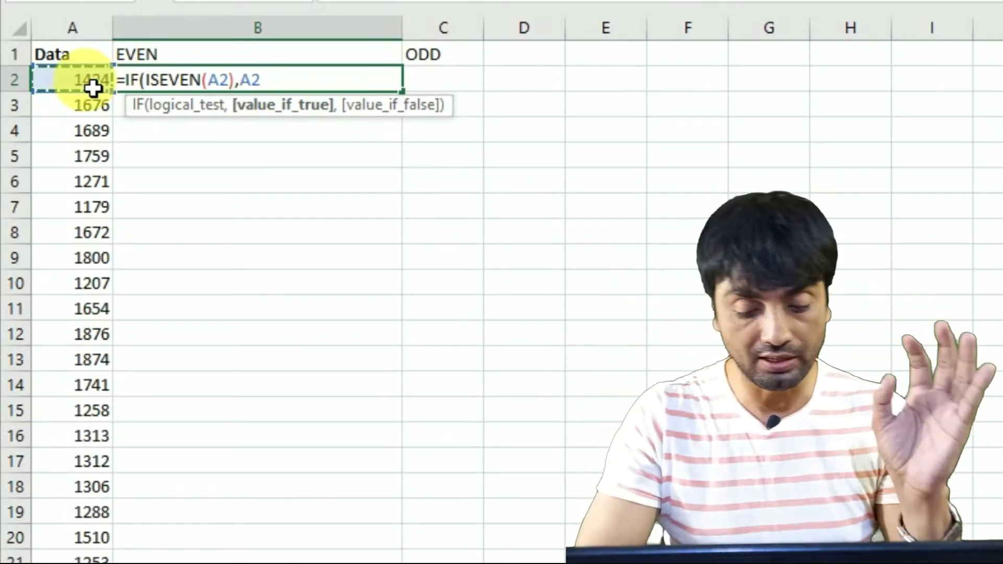
type(",")
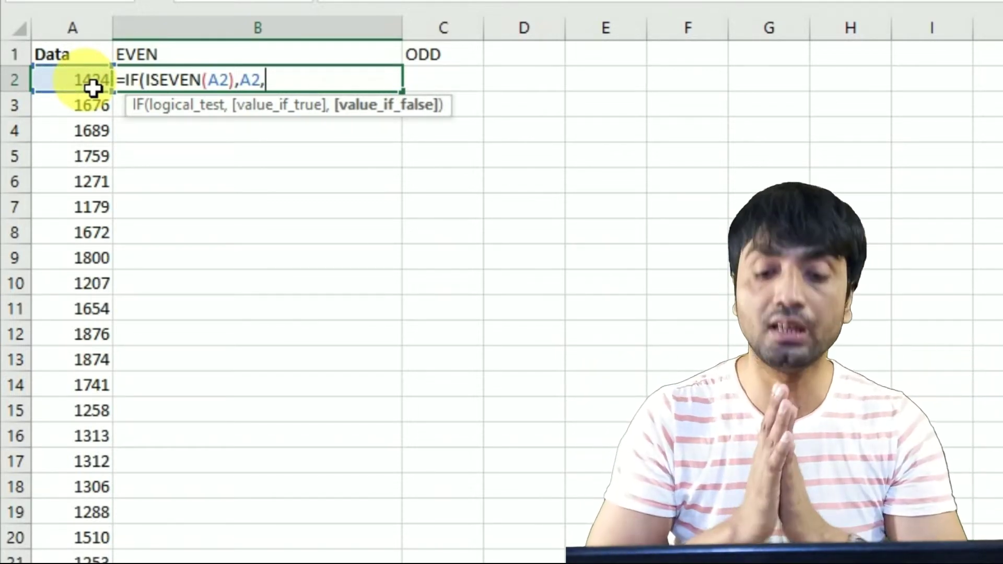
type("\"\")")
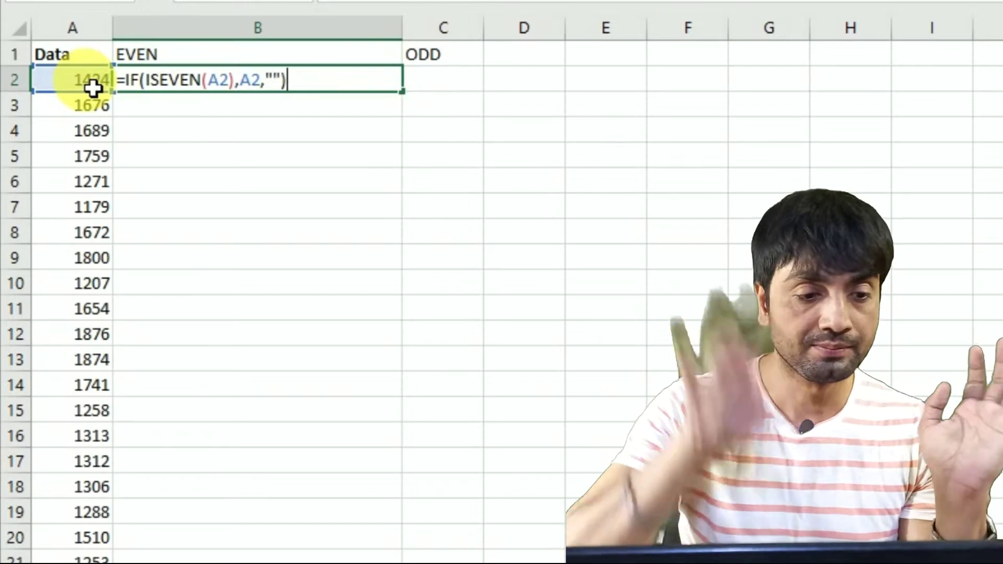
key("Return")
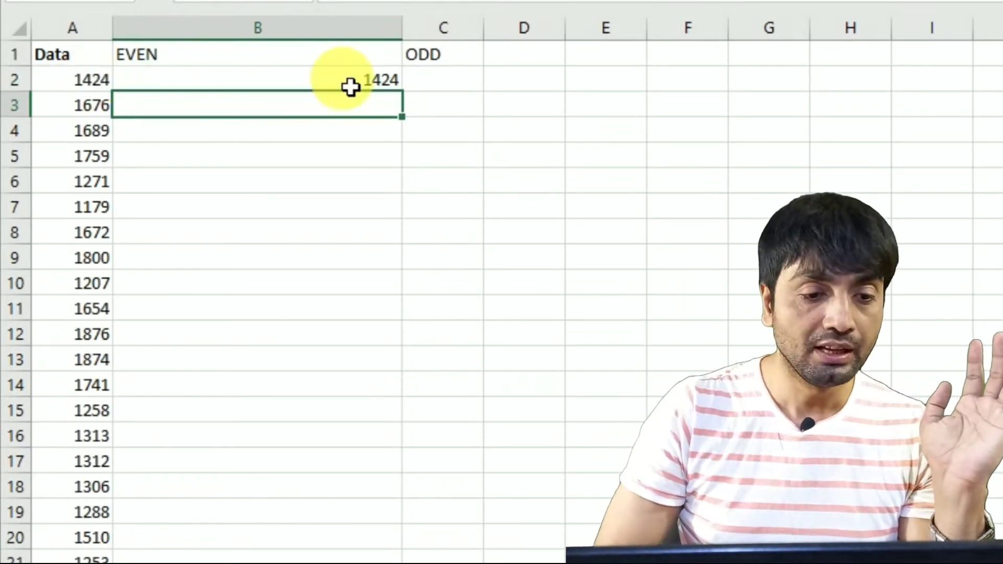
left_click(350, 83)
double_click(402, 91)
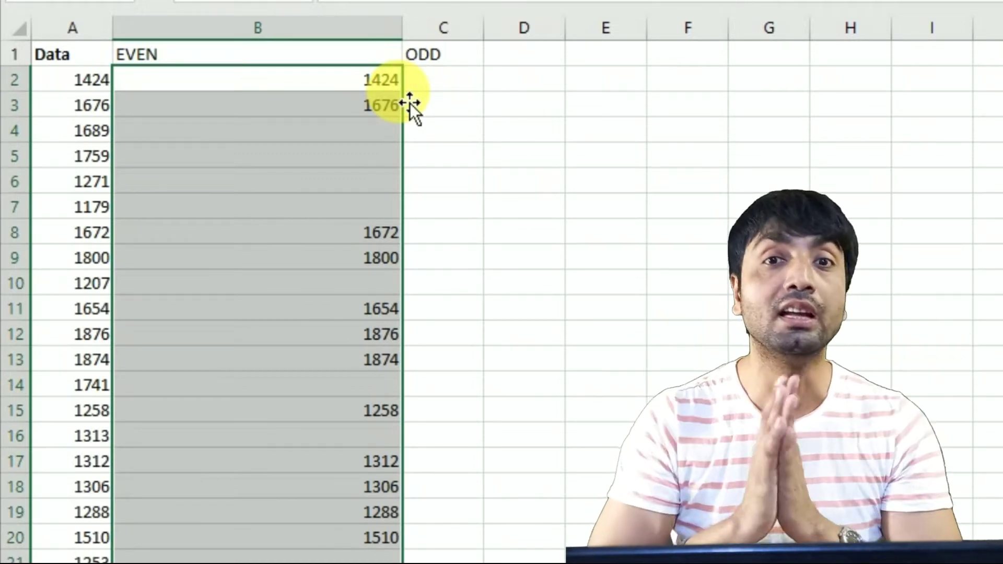
left_click(460, 86)
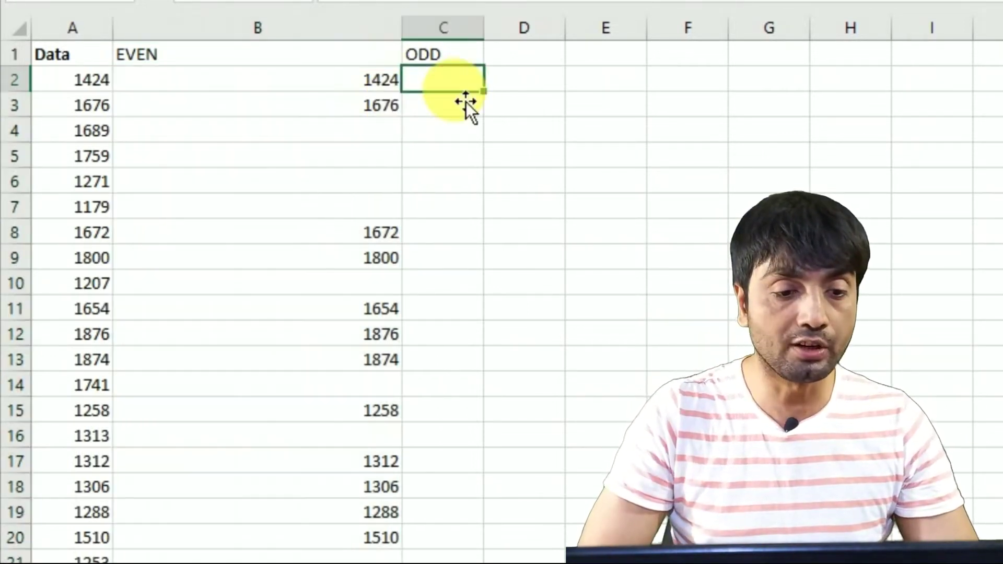
- Enter =IF(ISODD(A2),A2,"") in C2 and fill it down column C
type("=i")
key("Tab")
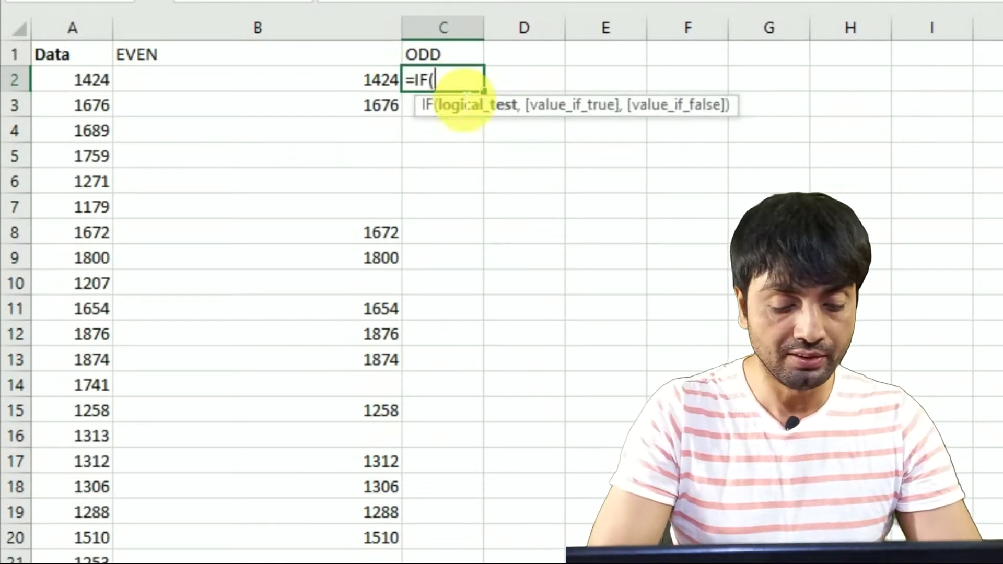
type("isodd")
key("Tab")
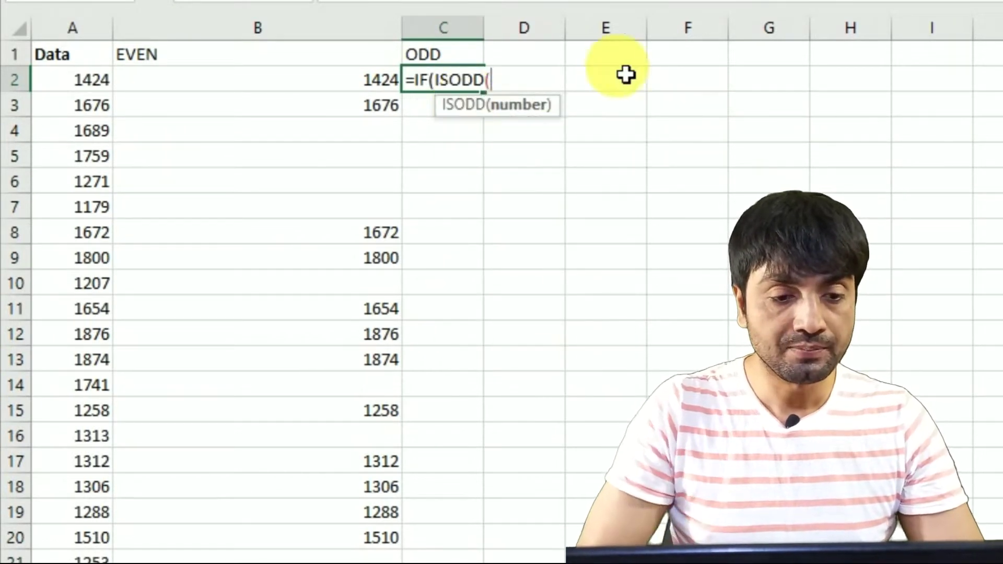
left_click(97, 89)
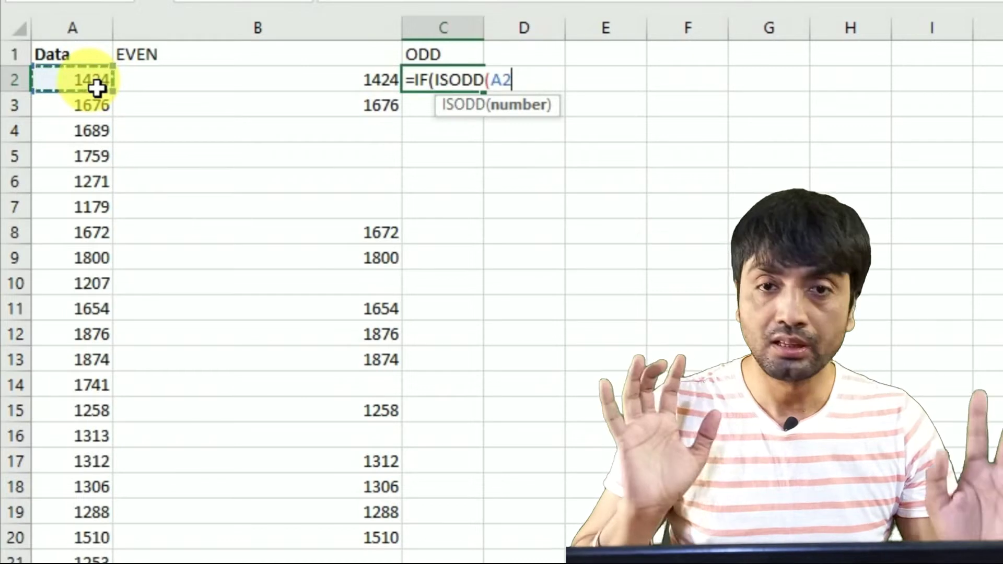
type("),")
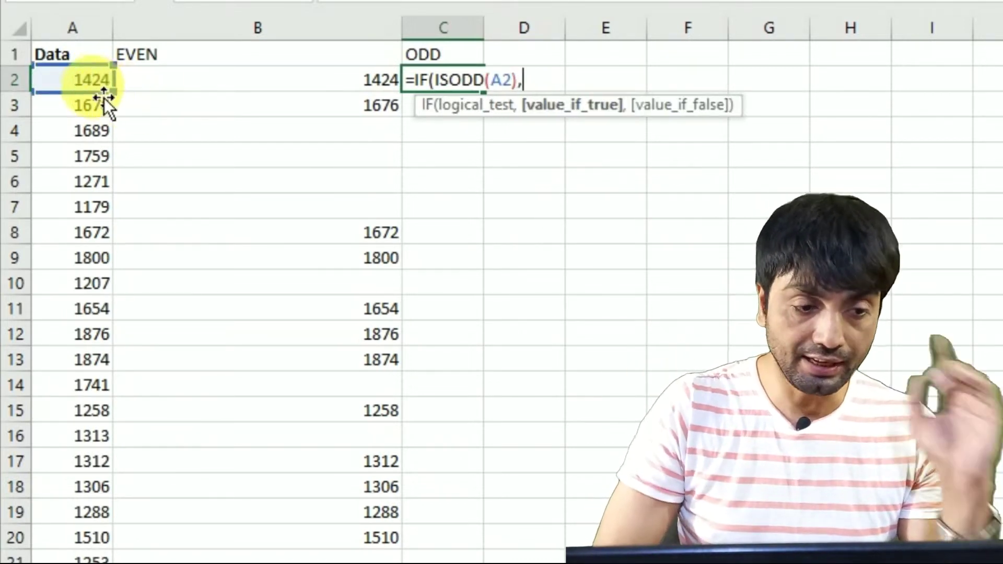
left_click(99, 93)
type(",\"\")")
key("Return")
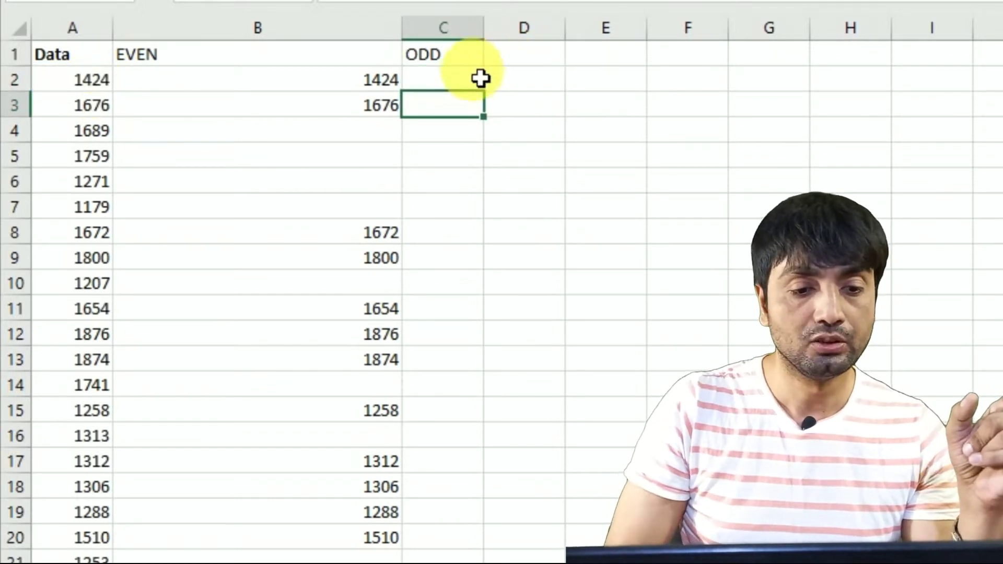
left_click(464, 82)
double_click(492, 102)
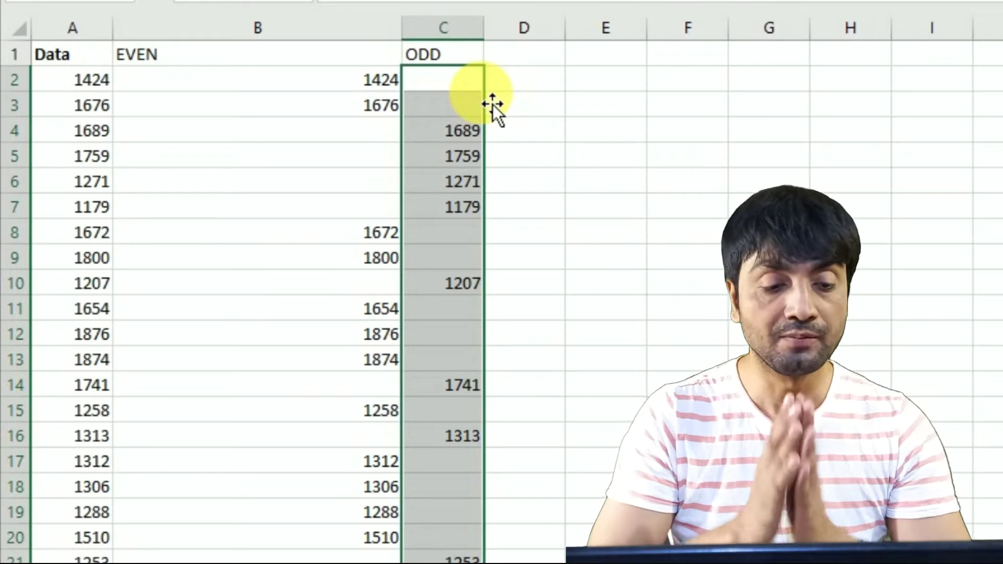
- Copy the EVEN results from B2 down and paste them as values into F3
left_click(395, 87)
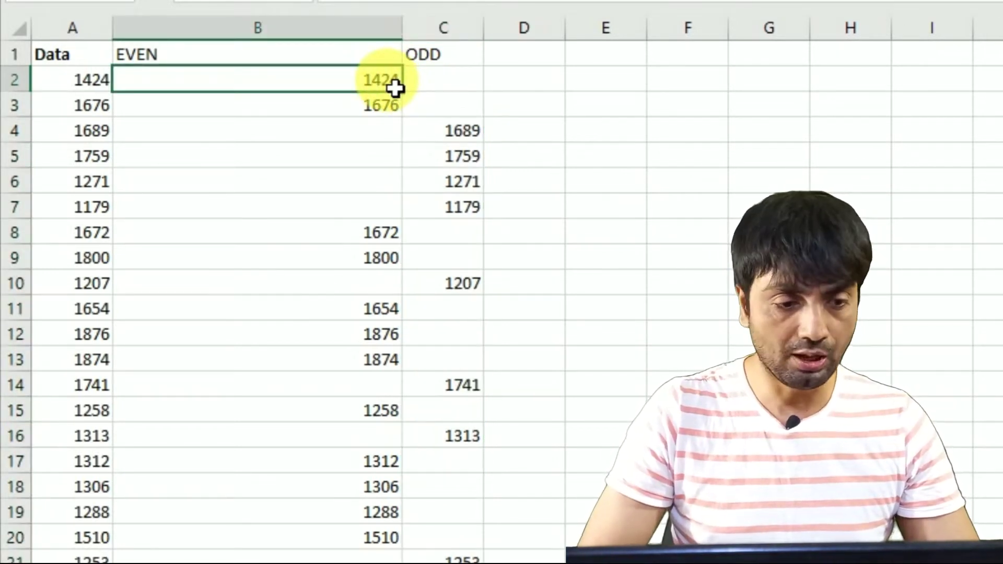
key("ctrl+shift+Down")
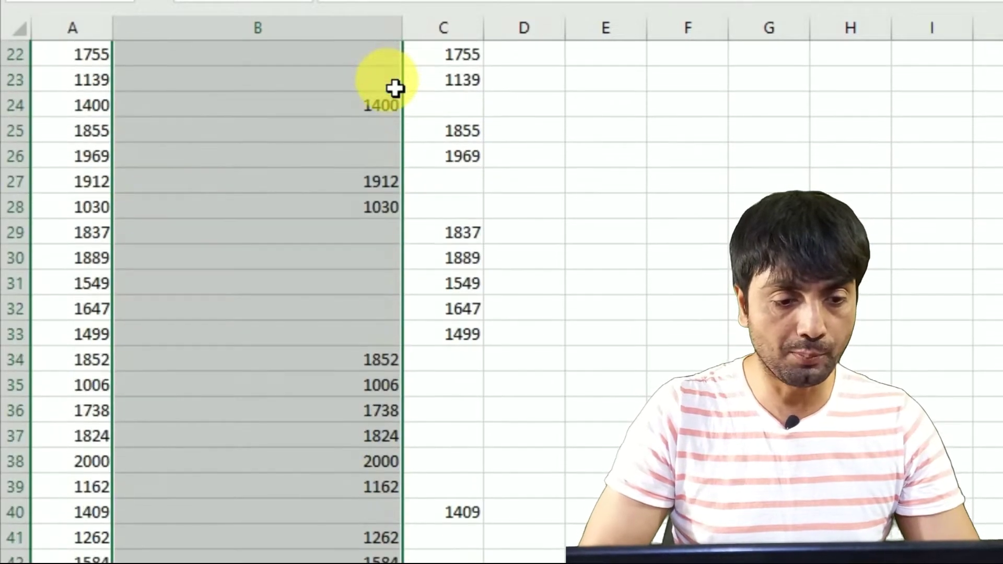
key("ctrl+c")
key("ctrl+Up")
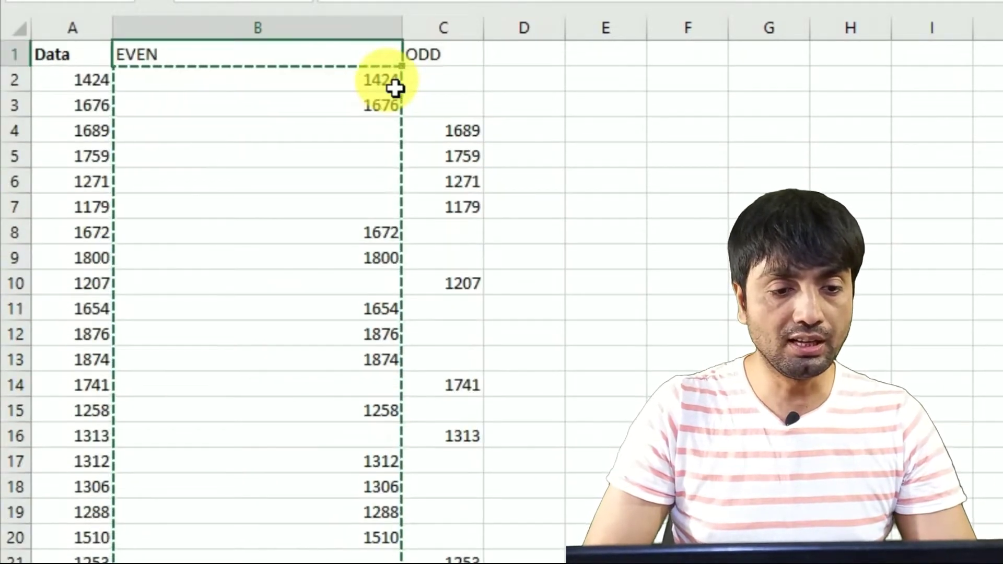
key("Right")
key("Right")
key("Right")
key("Down")
left_click(684, 114)
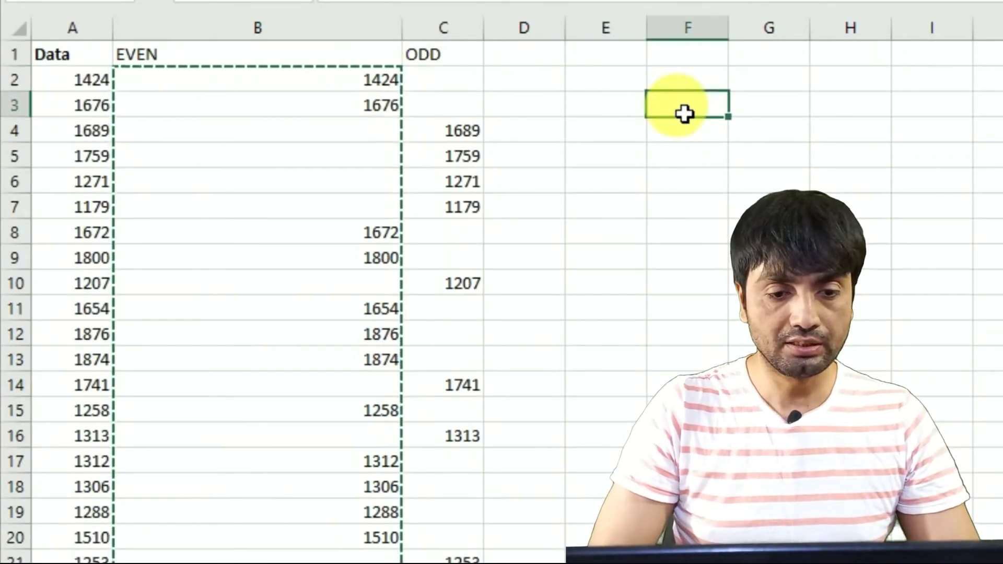
key("ctrl+alt+v")
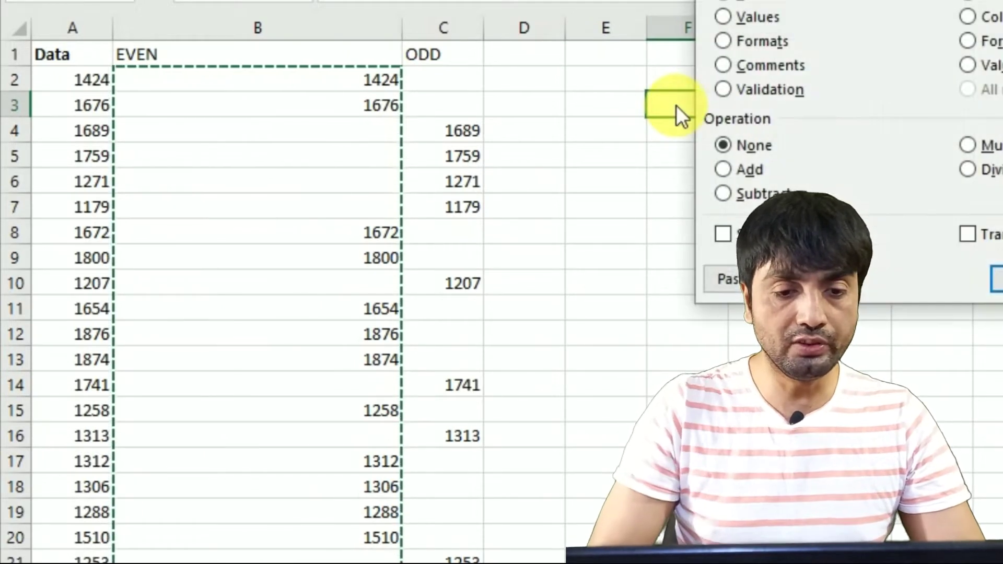
key("v")
key("Return")
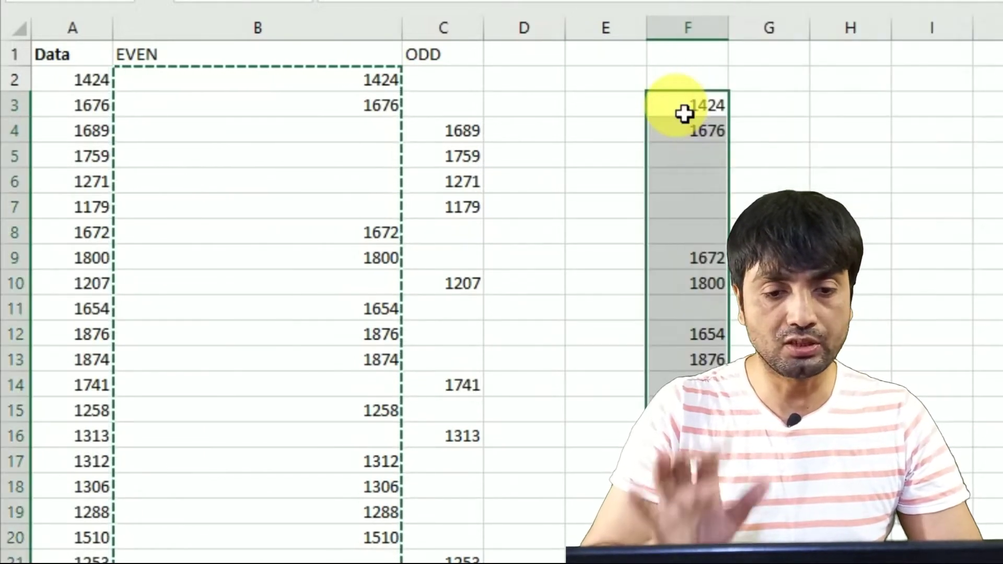
- Copy the ODD results from C4 down and paste them as values into G3
left_click(472, 135)
key("ctrl+space")
scroll(473, 135, "down", 7)
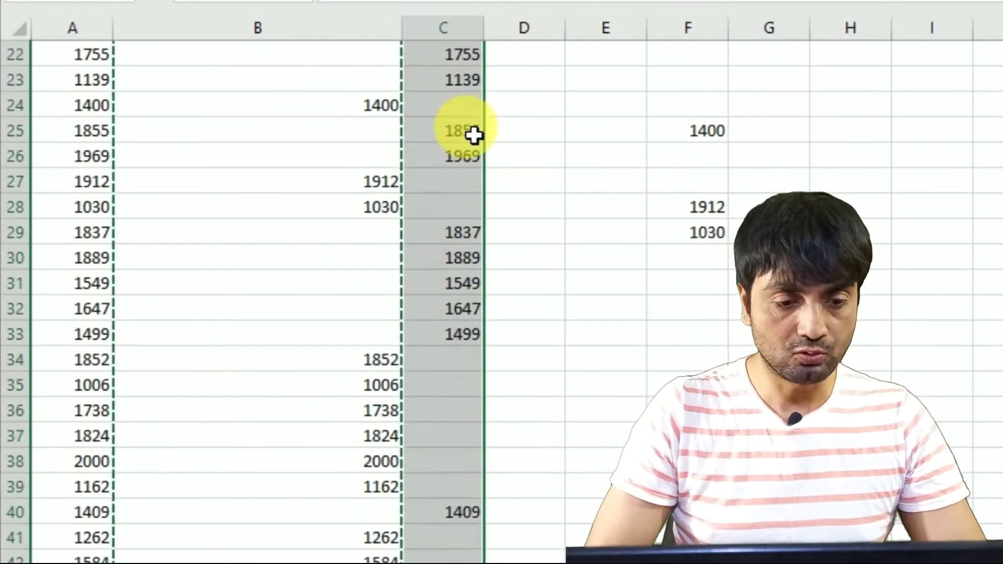
key("ctrl+c")
left_click(474, 134)
scroll(474, 134, "up", 7)
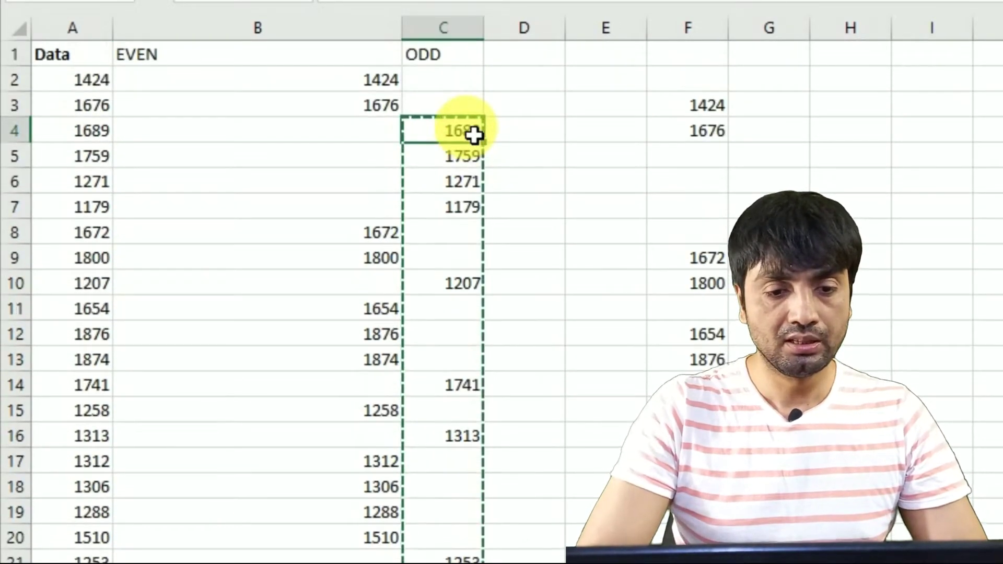
left_click(801, 115)
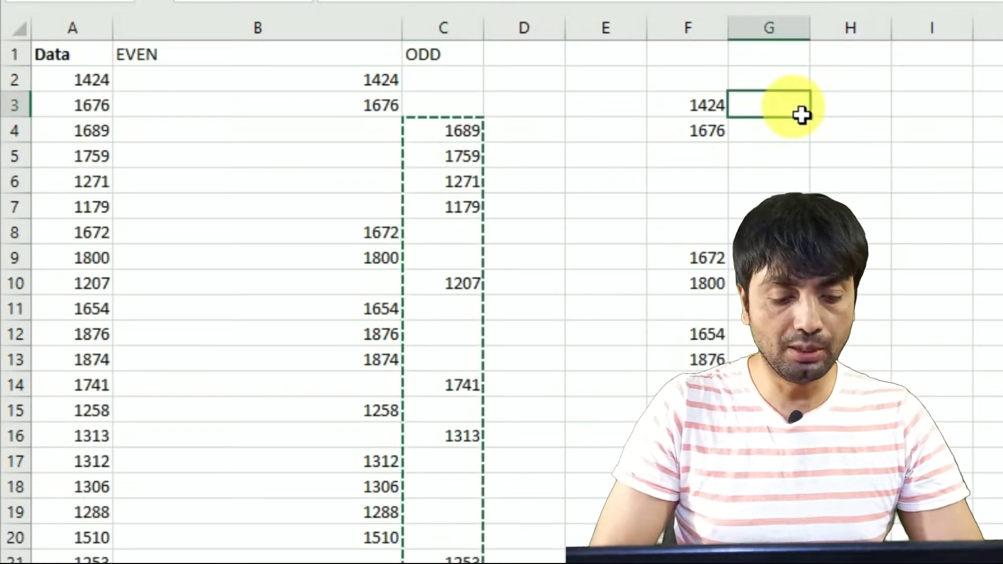
key("ctrl+alt+v")
key("v")
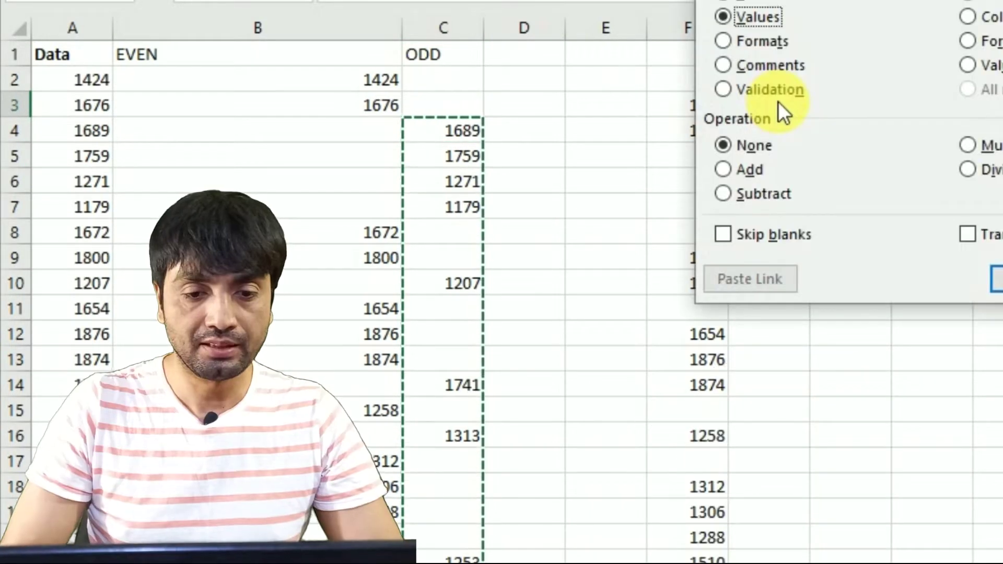
key("Return")
key("Up")
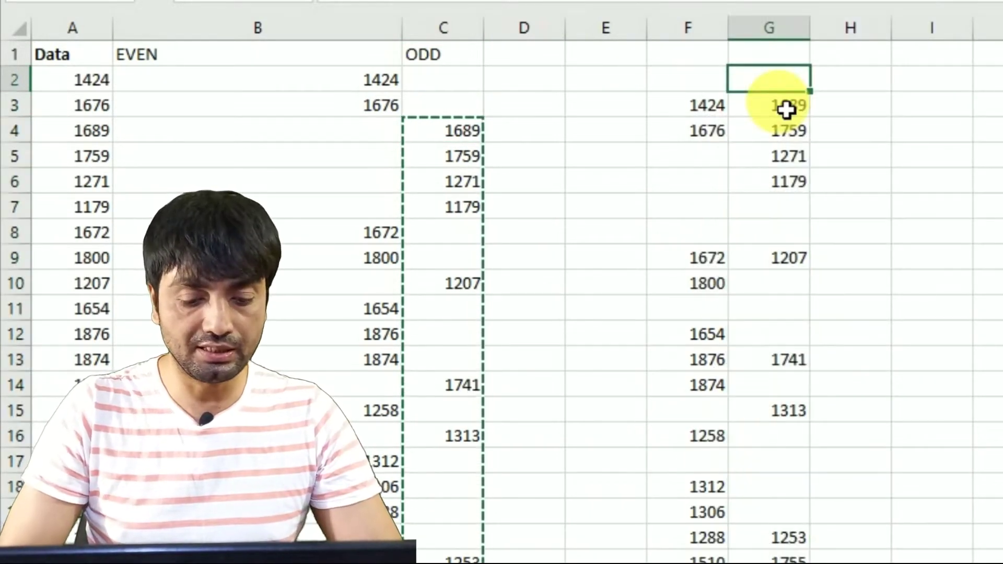
- Label the columns 'odd' in G2 and 'even' in F2
type("odd")
key("Left")
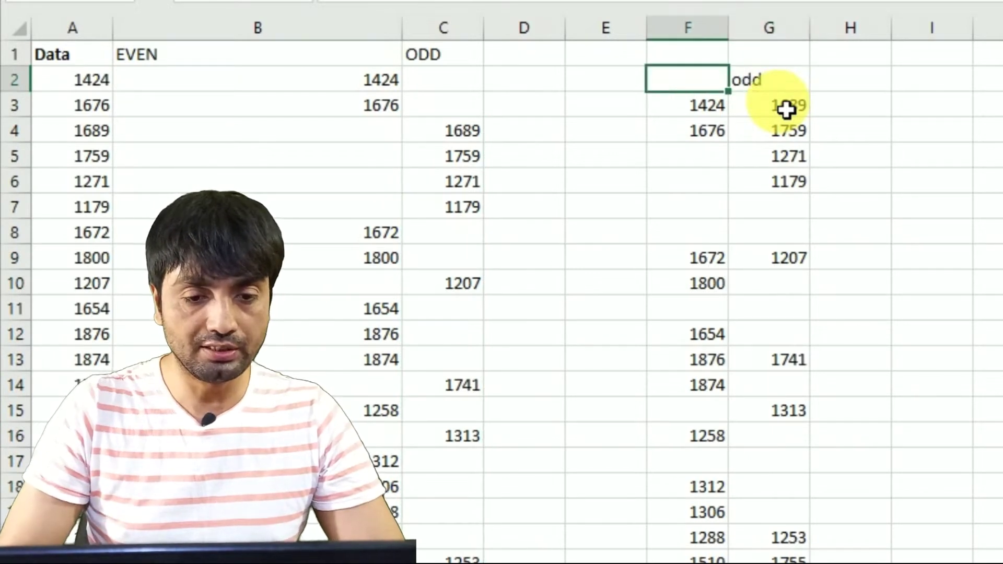
type("even")
key("Return")
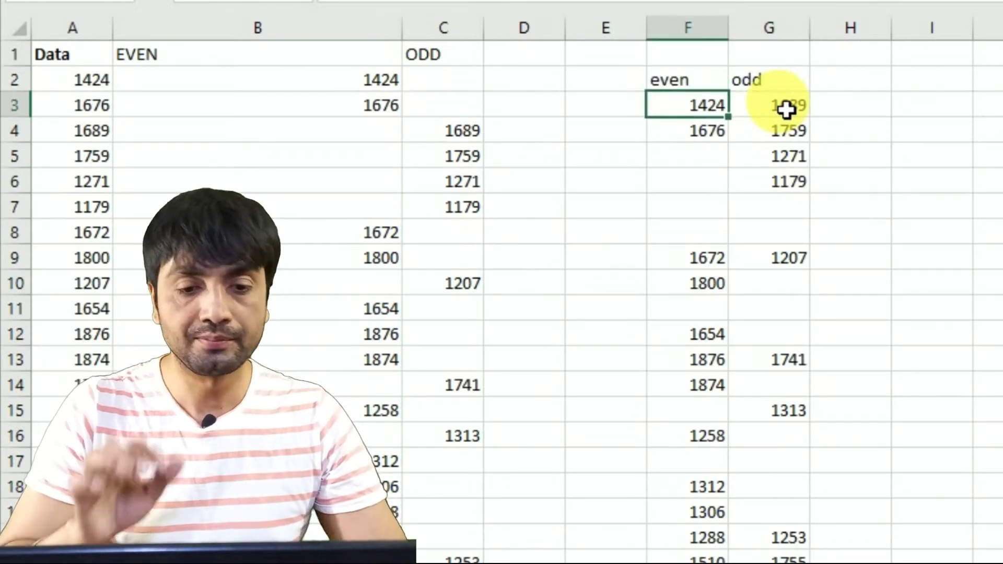
key("Up")
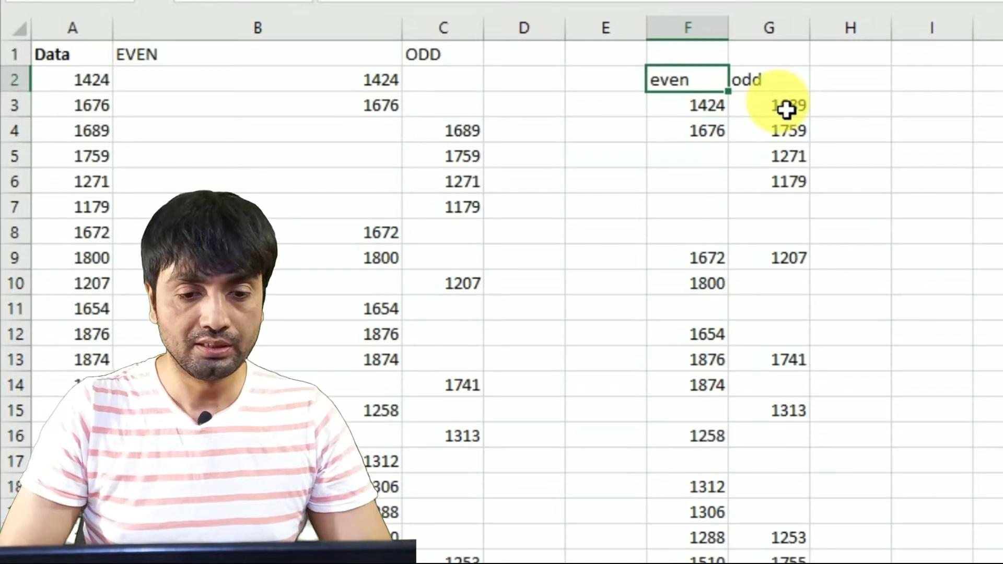
- Convert F2:G44 into a table with headers
key("shift+Right")
key("shift+Page_Down")
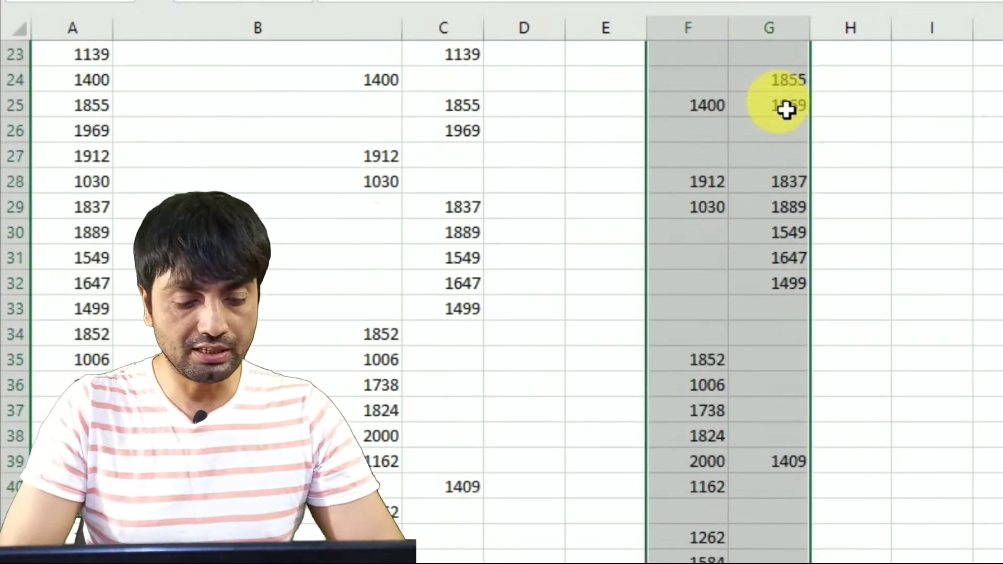
key("ctrl+t")
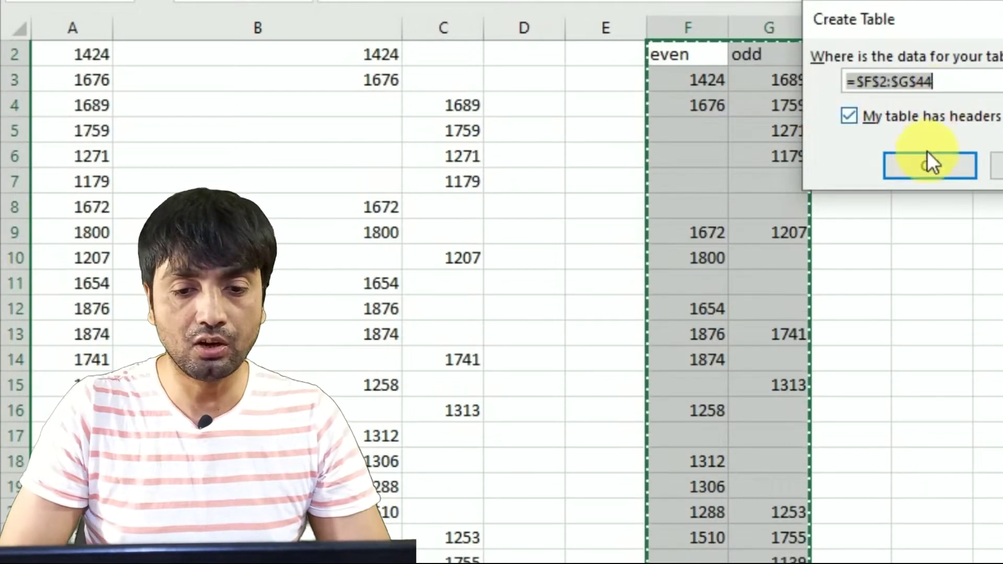
left_click(934, 170)
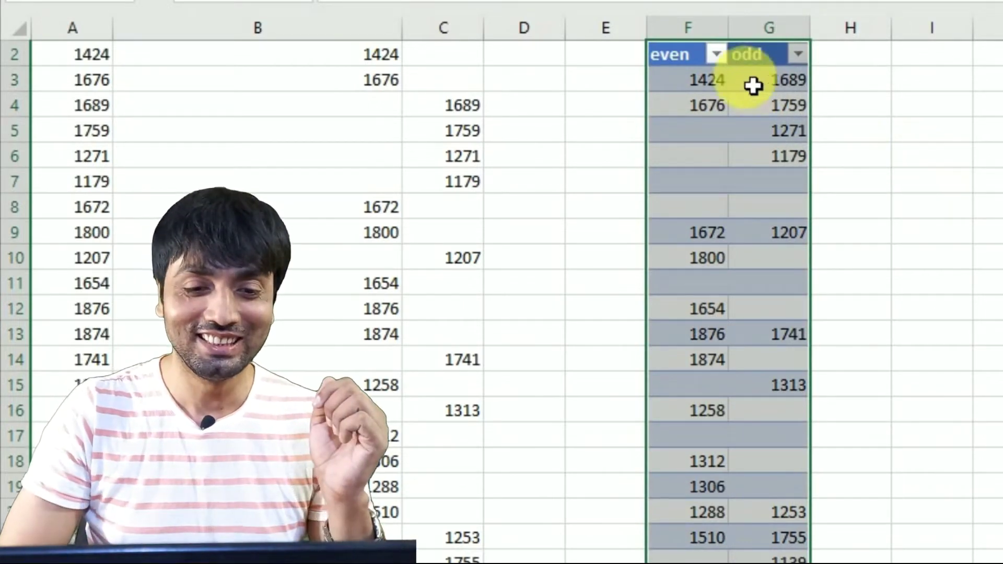
- Filter the even column to exclude (Blanks)
left_click(717, 54)
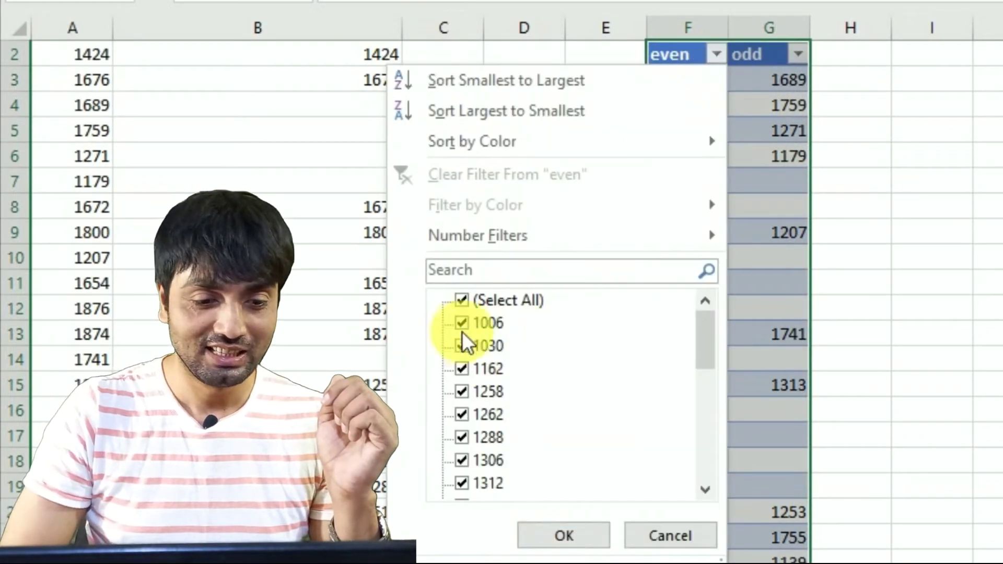
left_click(714, 441)
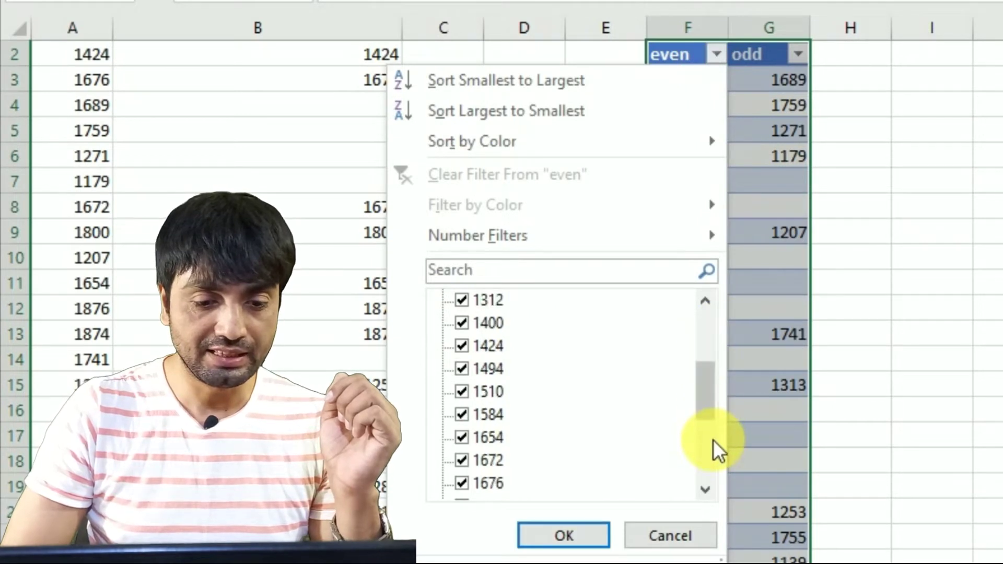
left_click_drag(710, 394, 623, 538)
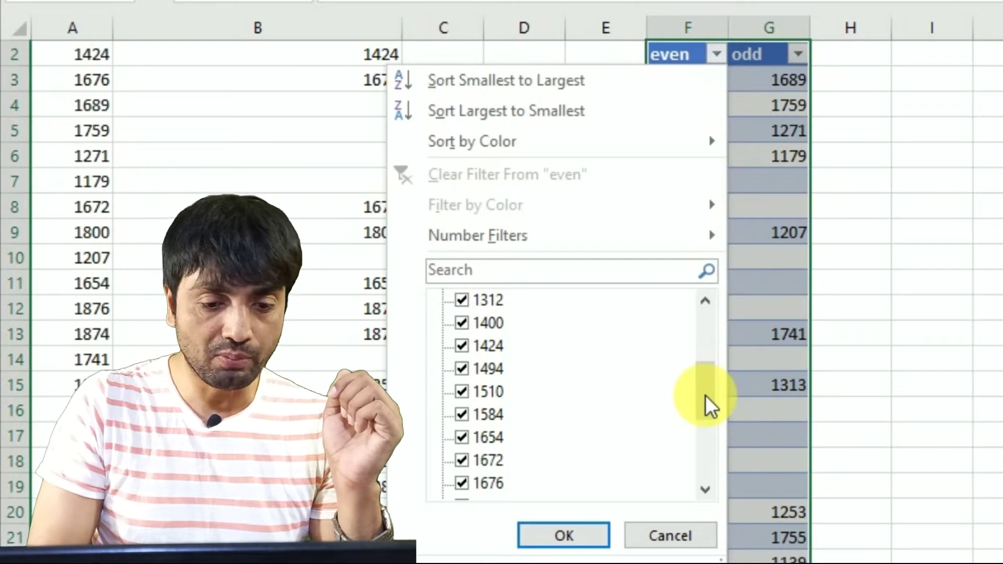
left_click_drag(705, 395, 710, 464)
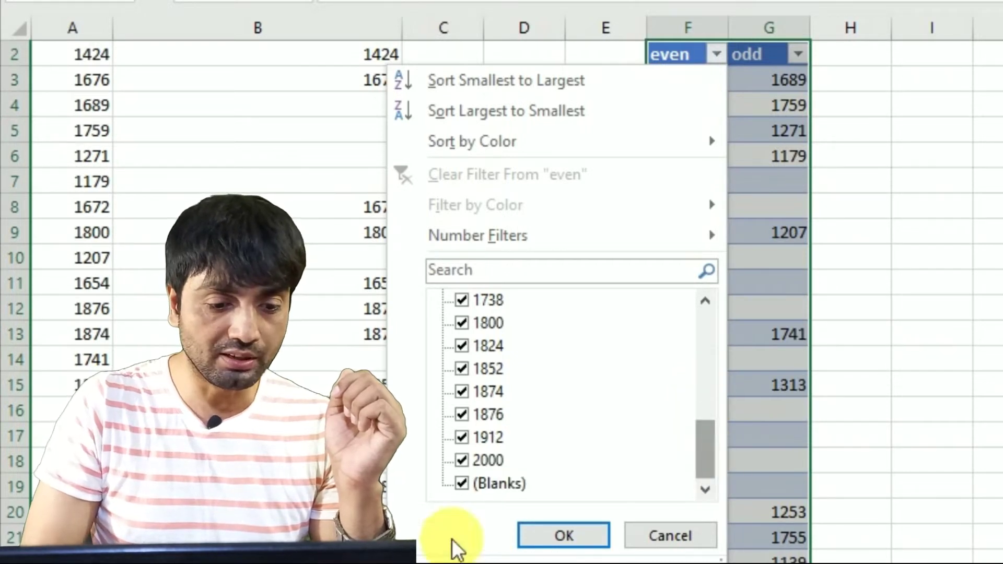
left_click(463, 484)
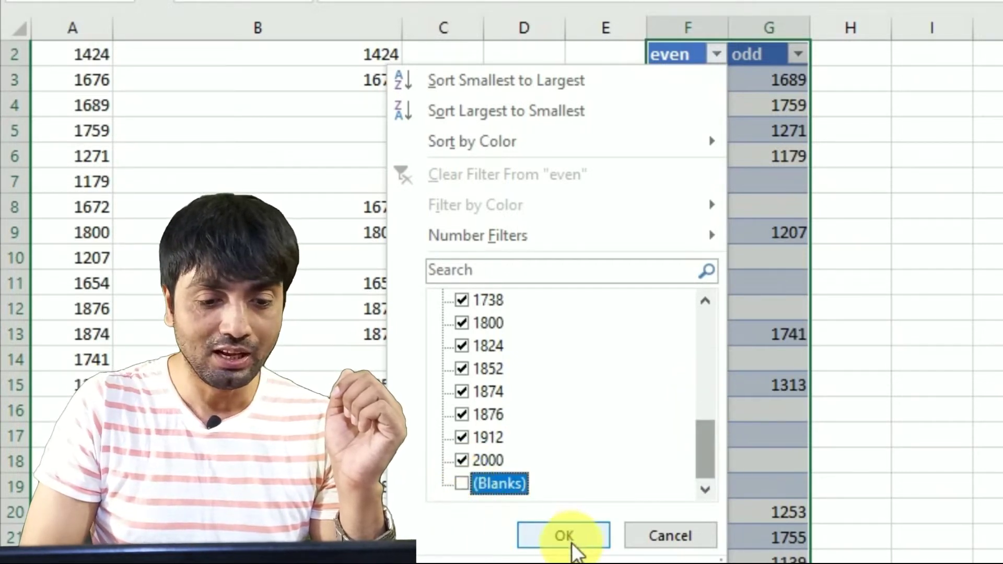
left_click(576, 544)
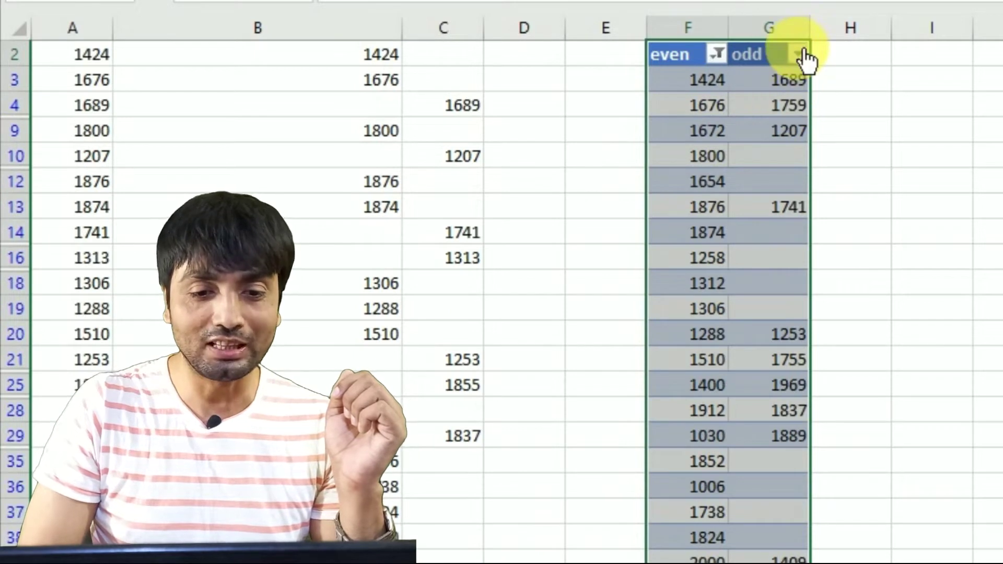
- Filter the odd column to hide blank values as well
left_click(797, 54)
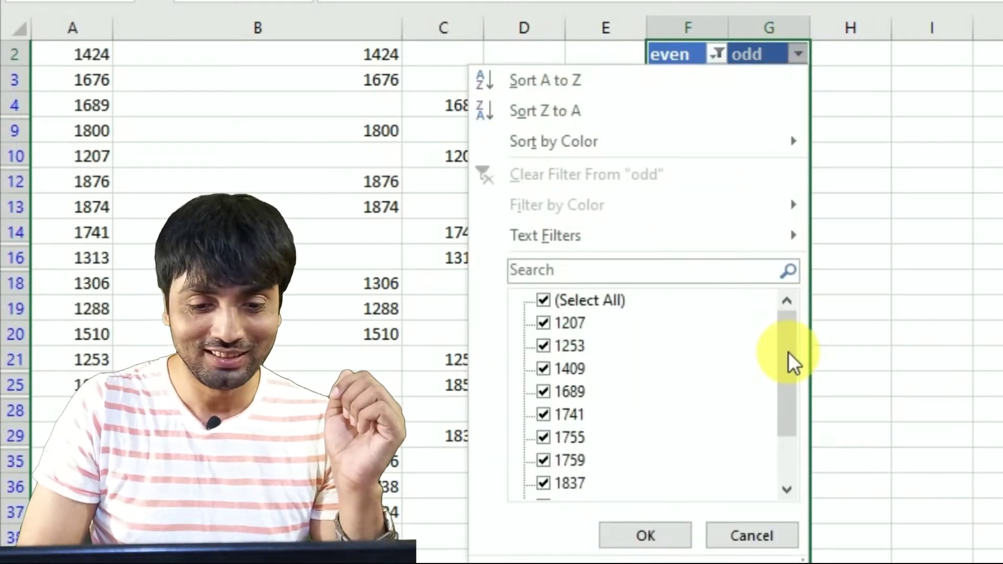
left_click_drag(794, 362, 788, 425)
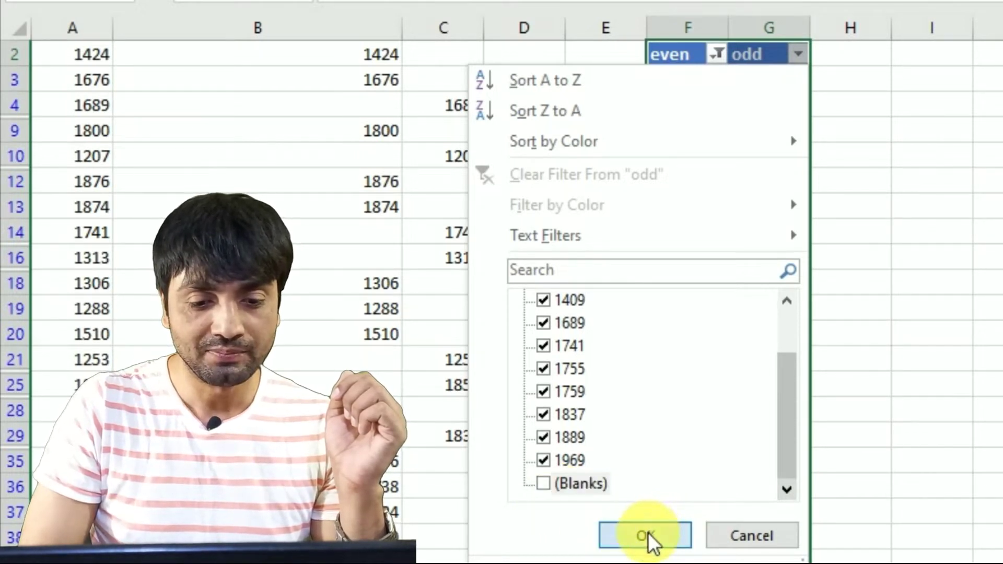
left_click(648, 538)
left_click(883, 260)
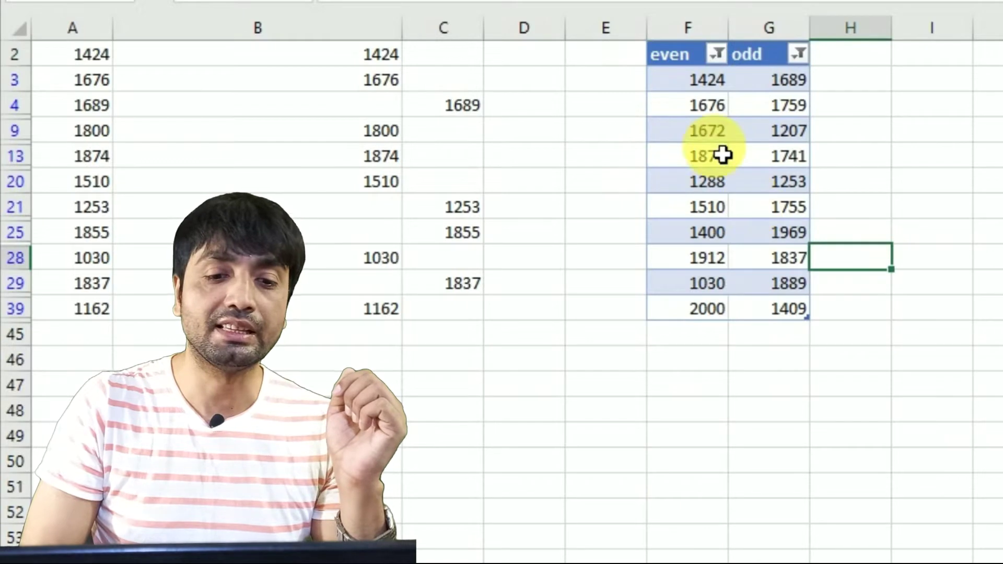
left_click(724, 156)
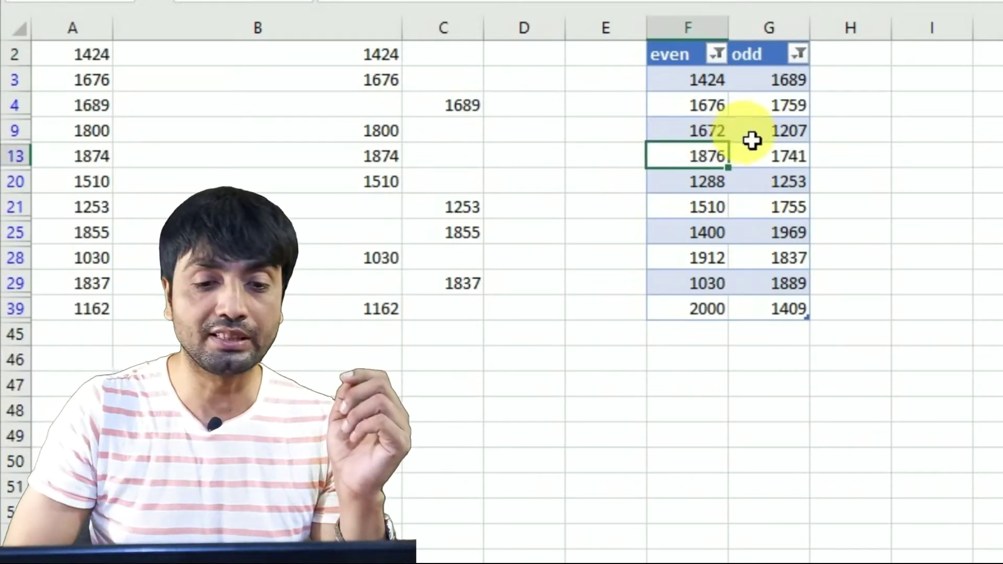
left_click(787, 137)
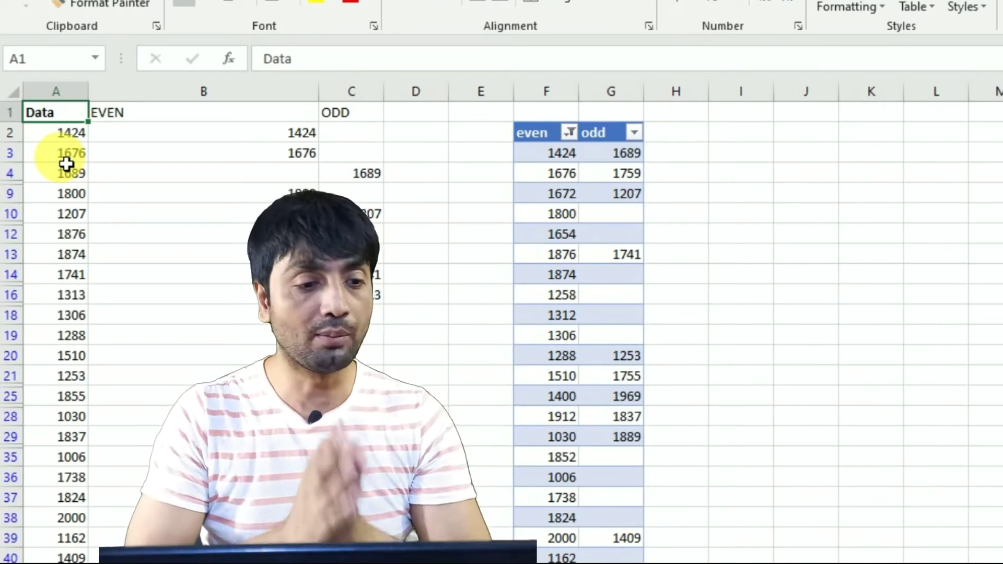
- Select cell I2 for the new formula
left_click(771, 138)
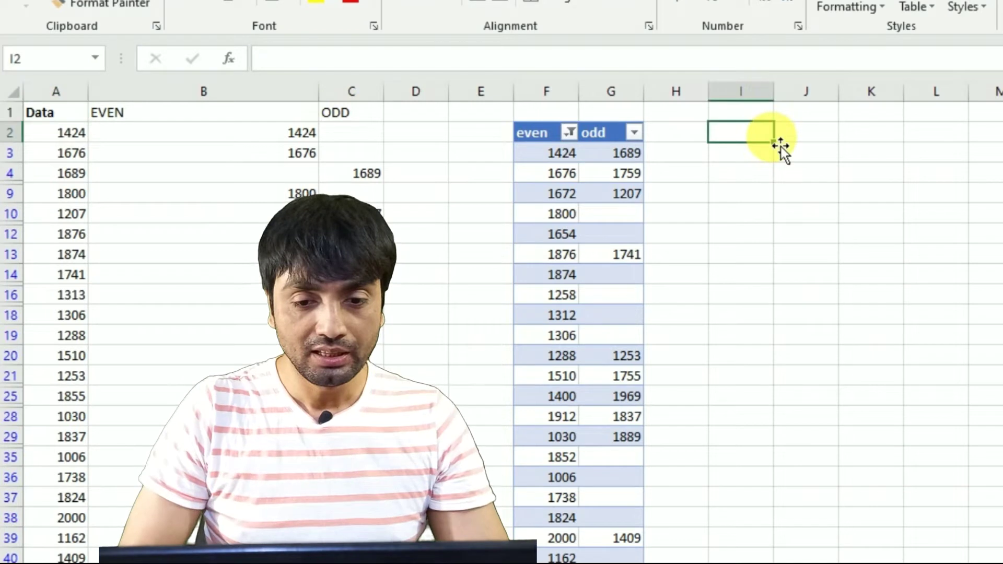
- Enter =IF(ISEVEN(A2),"Group A","Group B") in I2 to label the first Data value
type("=i")
key("Tab")
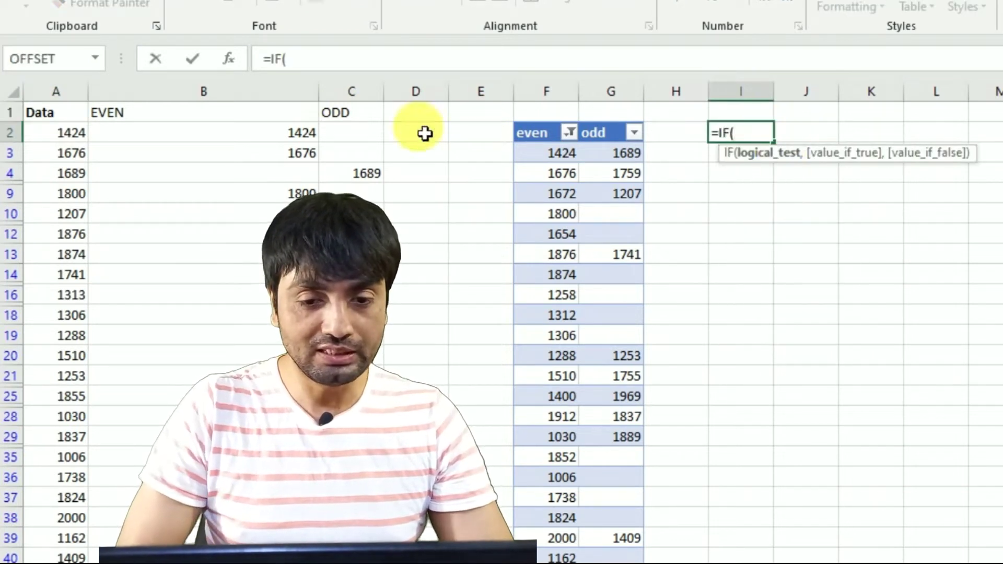
type("is")
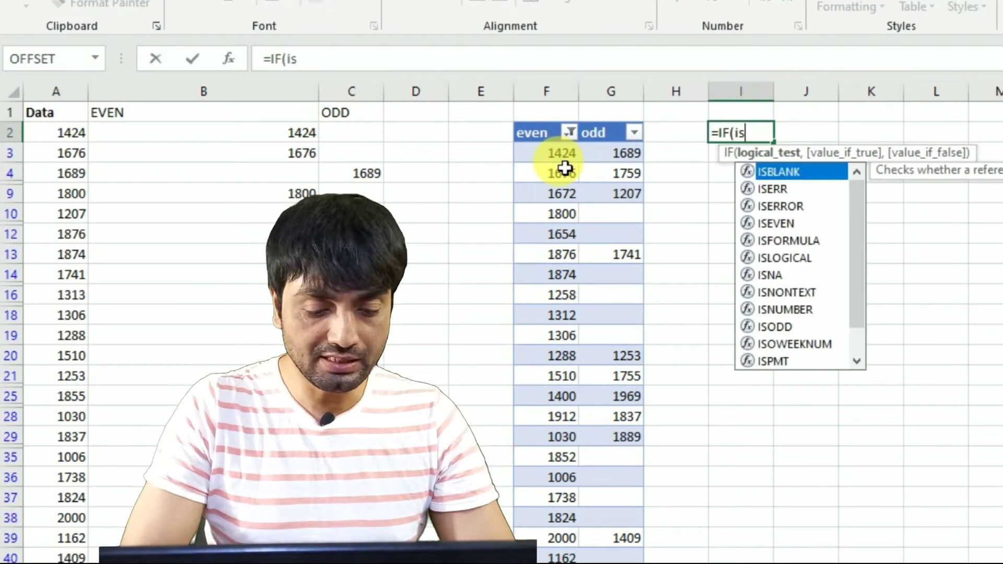
type("eve")
key("Tab")
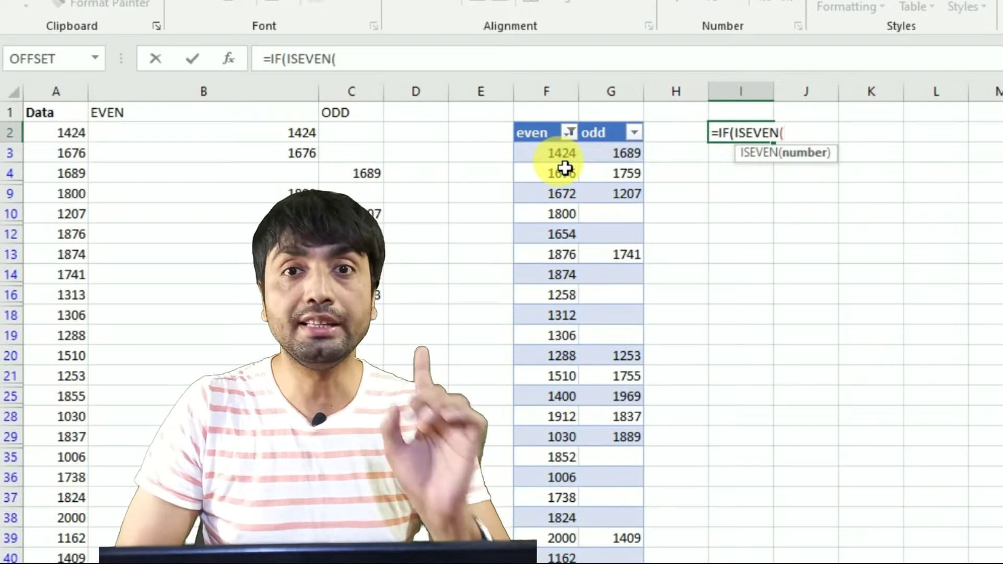
left_click(62, 137)
type("),\"Group A\",\"Group B")
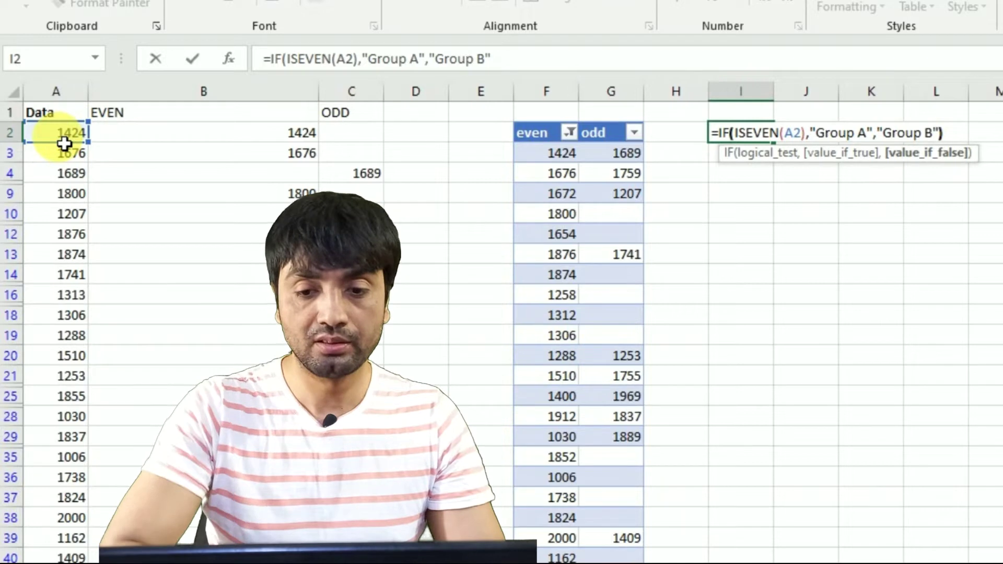
key("Return")
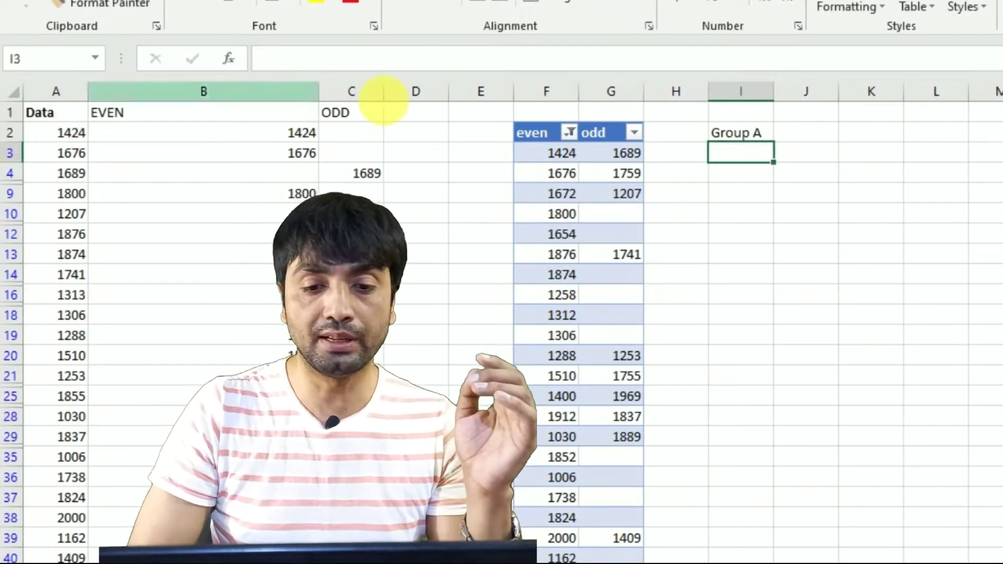
- Fill the grouping formula from I2 down to I20
left_click(755, 138)
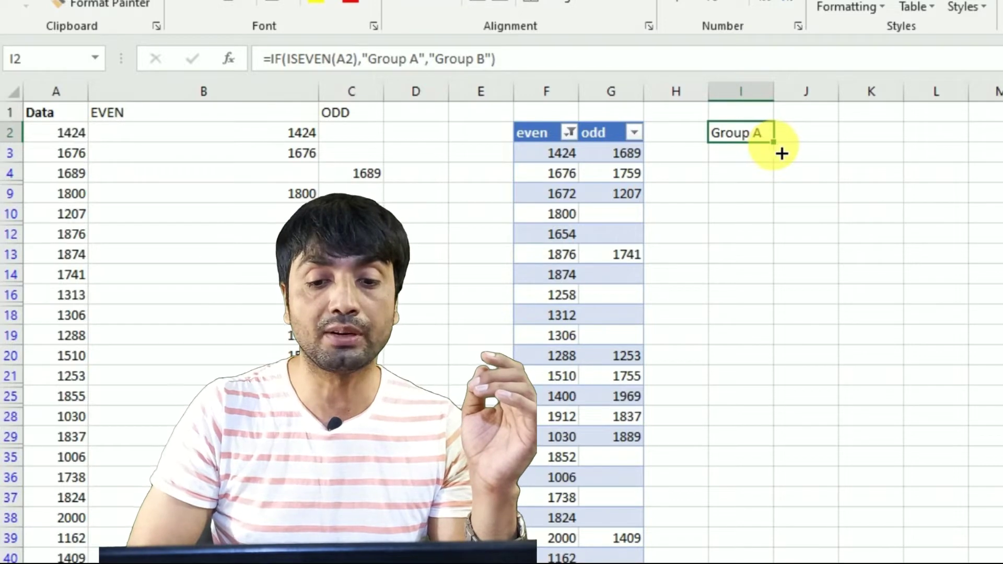
left_click_drag(773, 141, 780, 370)
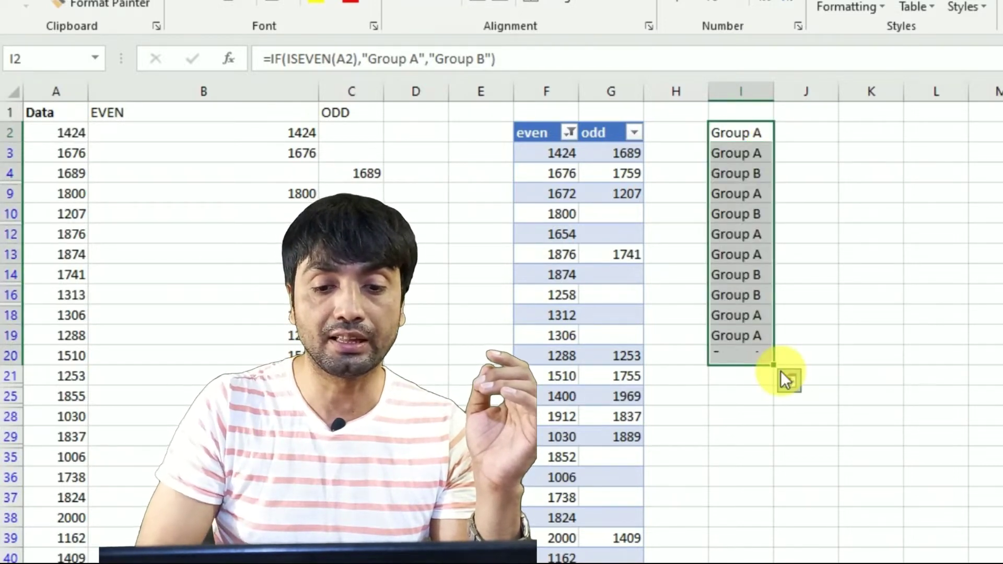
left_click(741, 112)
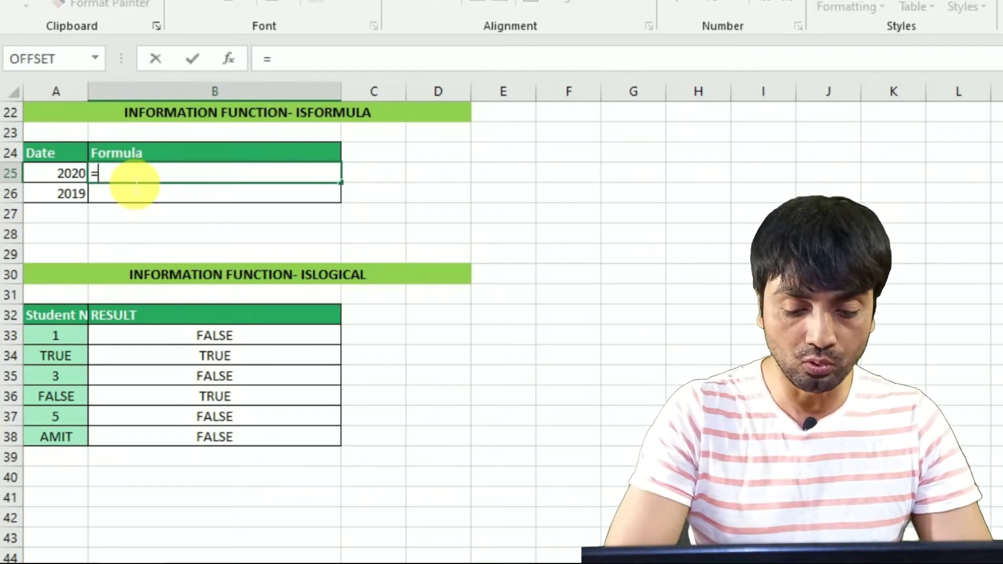
- Enter =ISFORMULA(A25) in B25 and fill it down to B26
type("isformul")
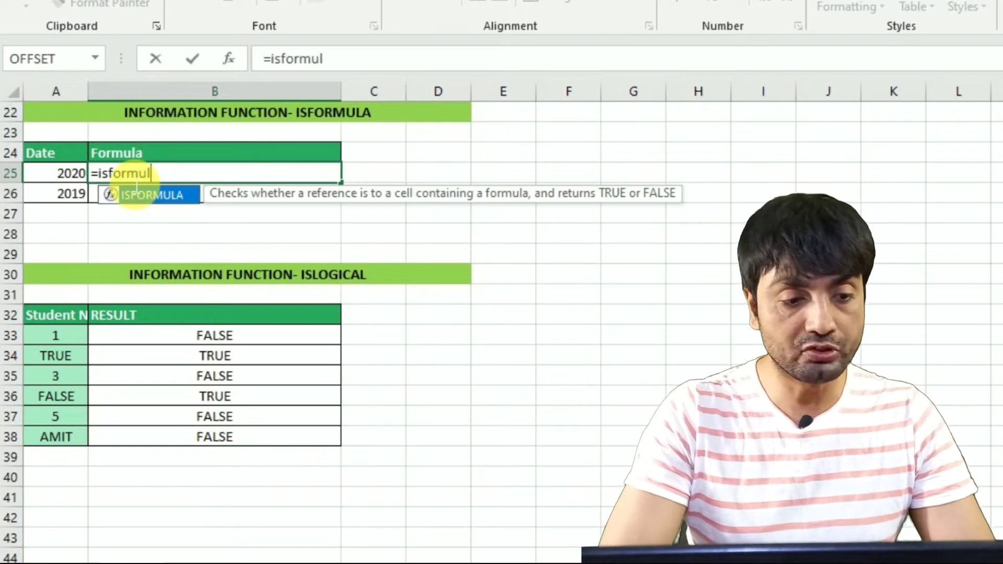
key("Tab")
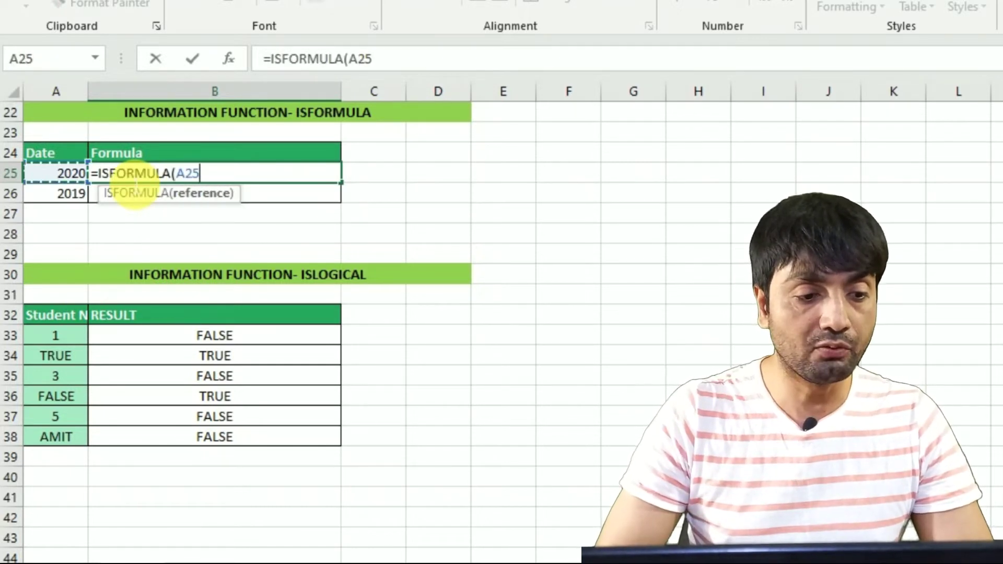
key("Return")
left_click_drag(134, 185, 134, 181)
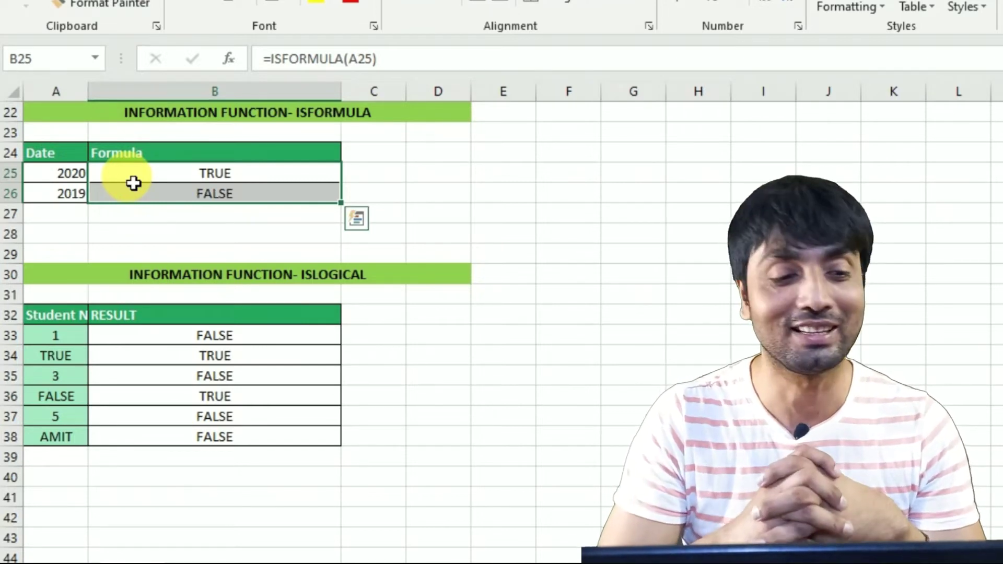
left_click(212, 176)
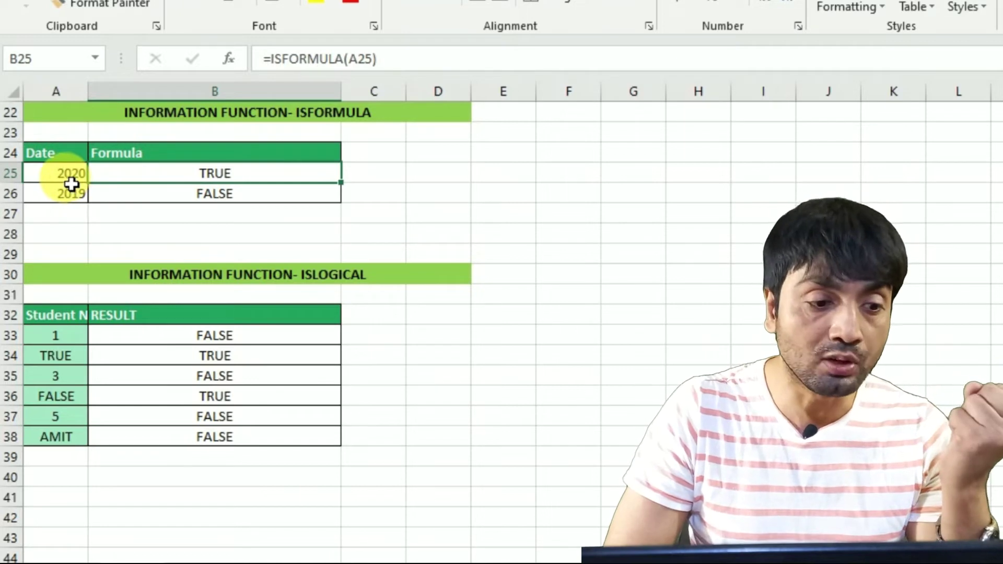
left_click(72, 177)
double_click(67, 175)
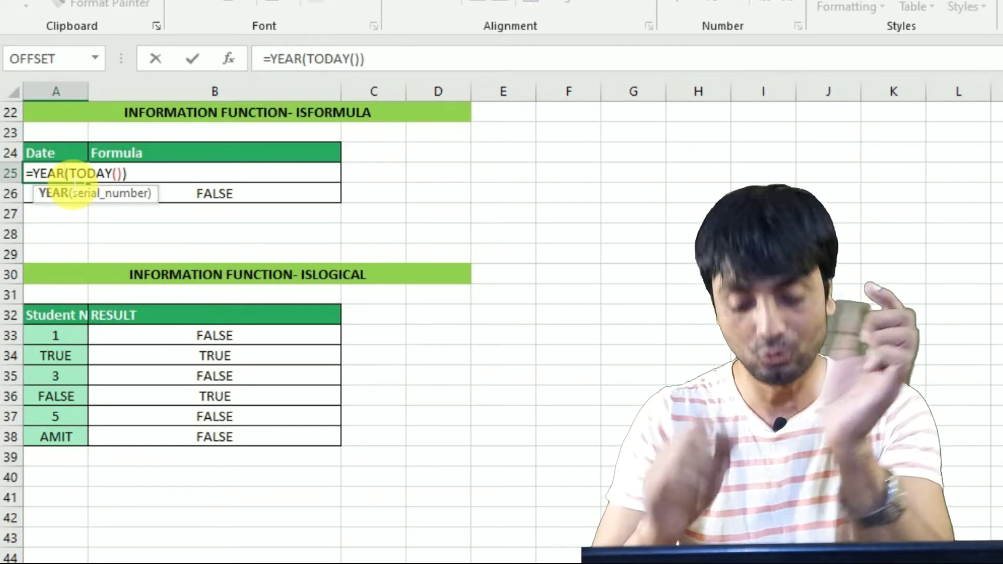
key("Return")
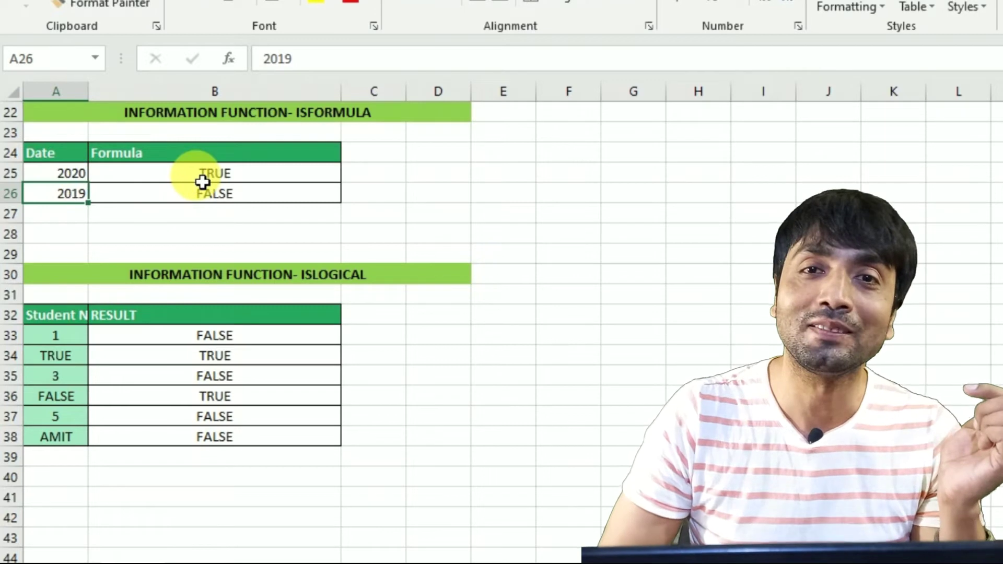
double_click(74, 198)
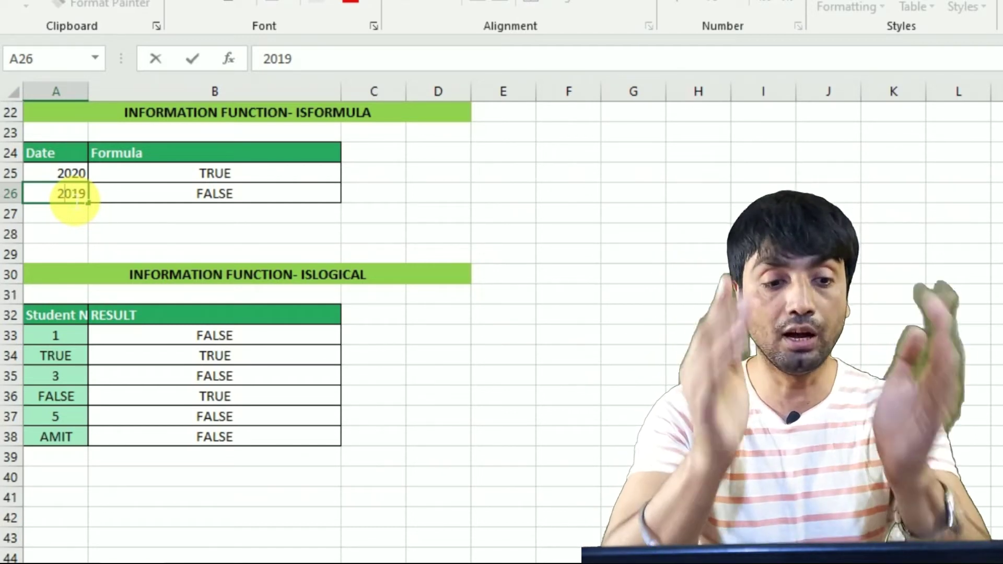
key("Return")
key("Up")
key("Up")
key("Up")
key("Right")
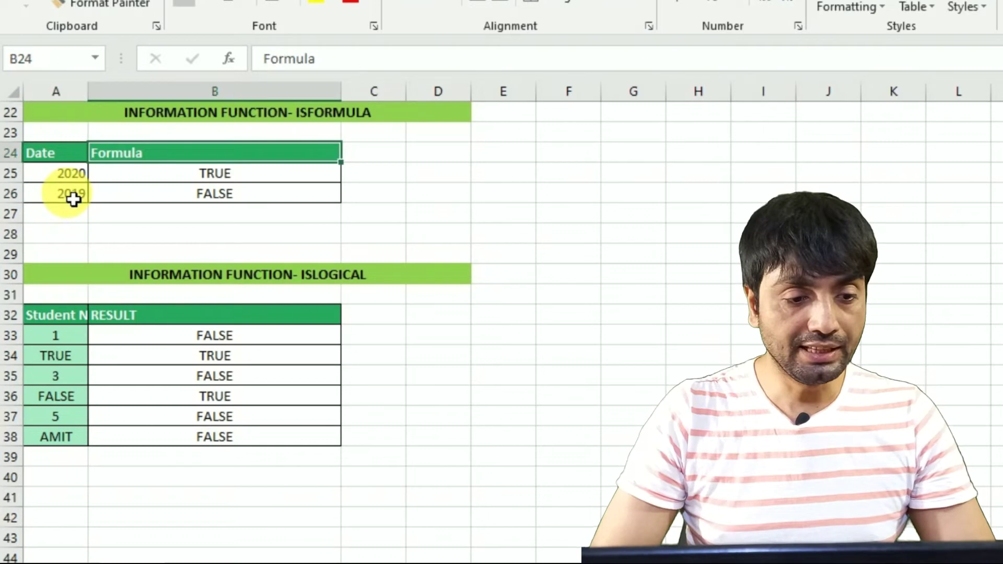
key("Right")
key("Down")
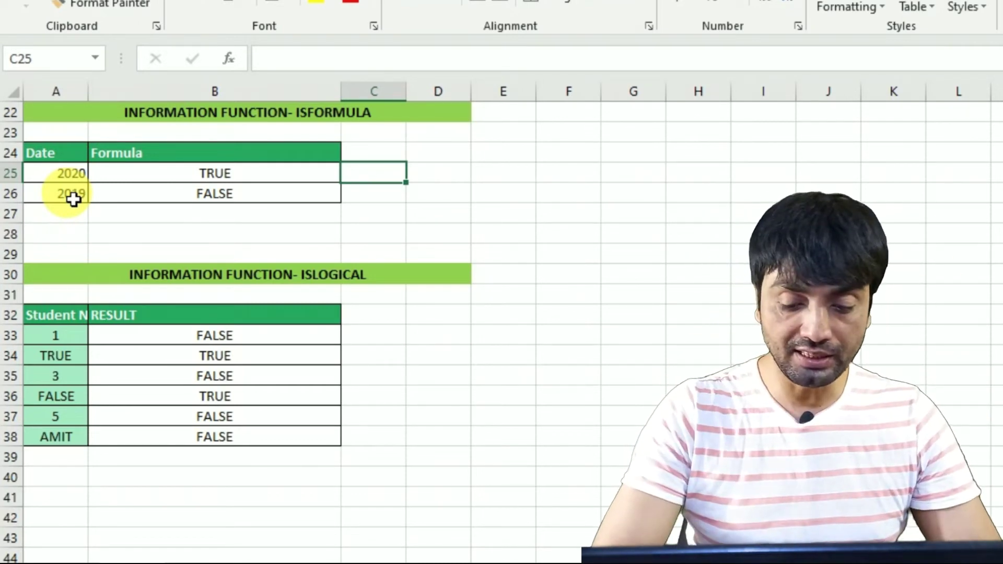
- Start C25's formula as =IF(ISFORMULA(A25), testing whether A25 holds a formula
type("=if")
key("Tab")
type("is")
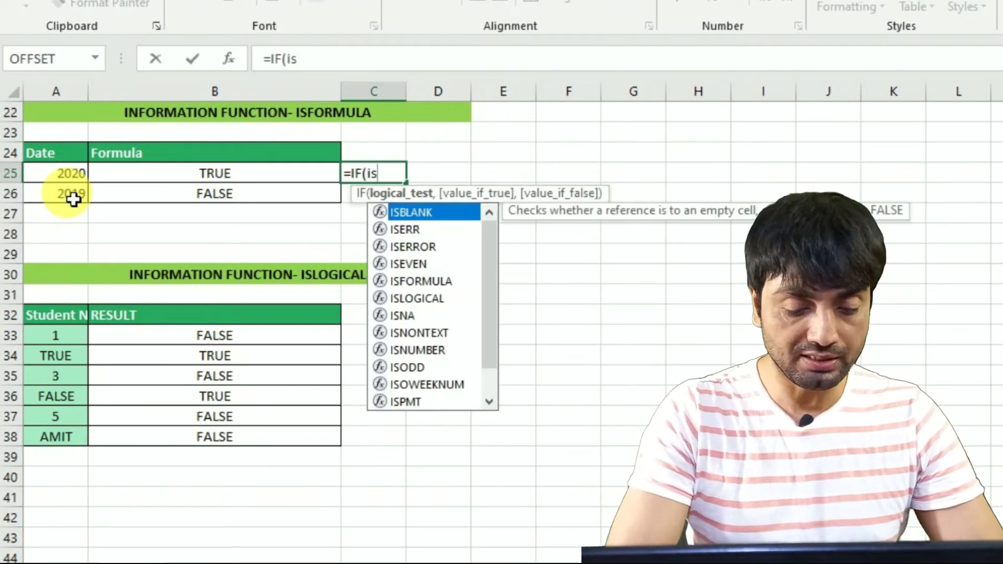
type("fo")
key("Tab")
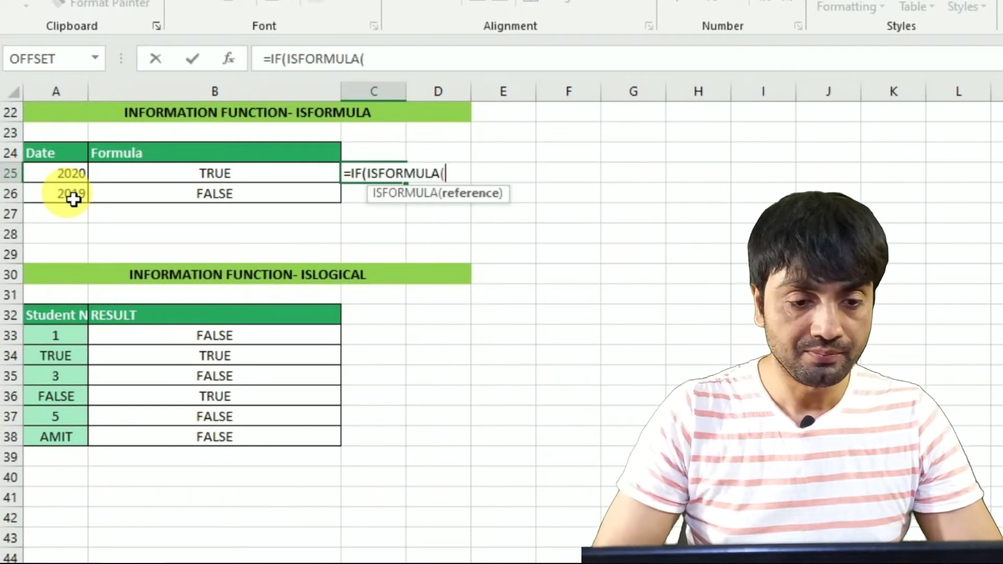
left_click(59, 182)
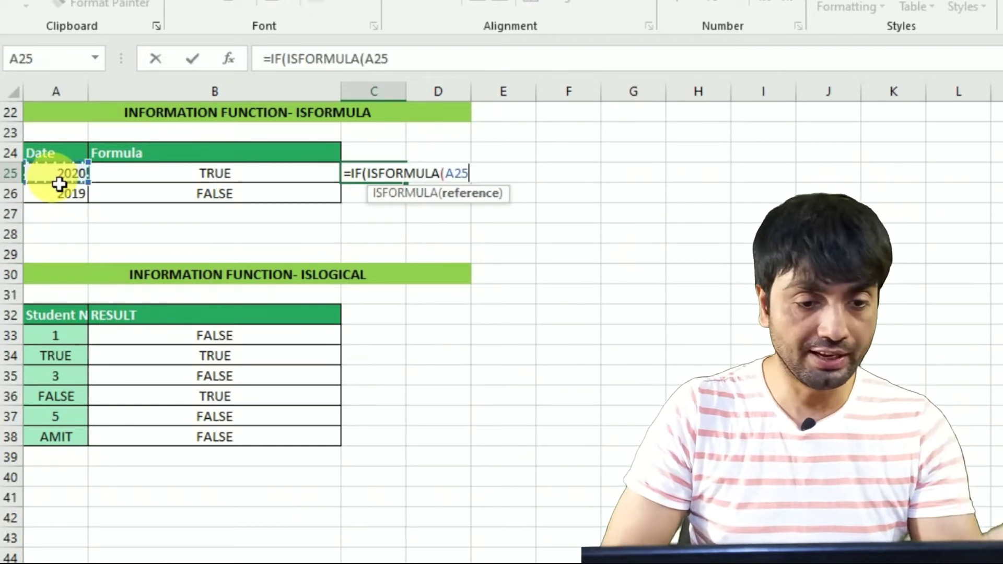
type(")")
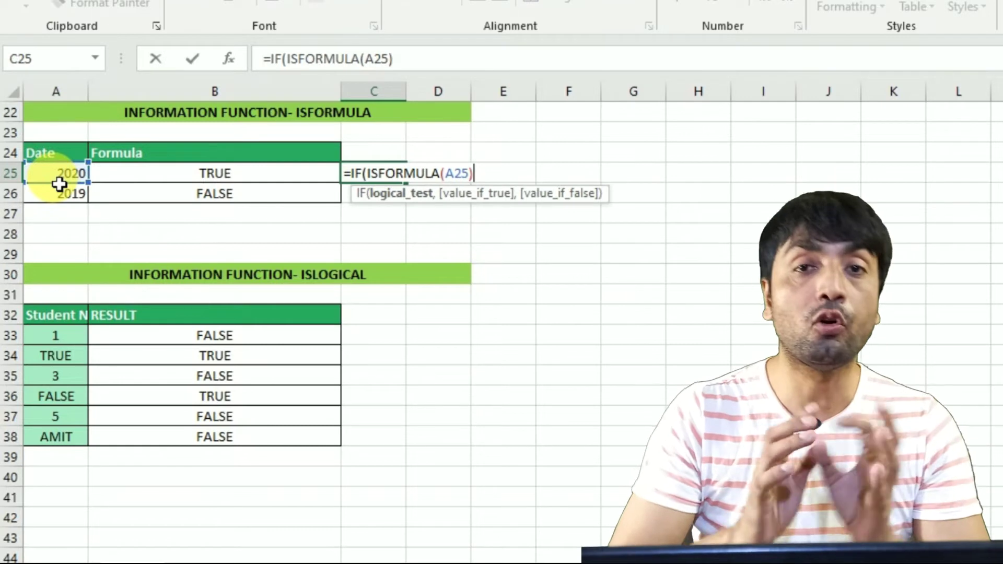
type(",")
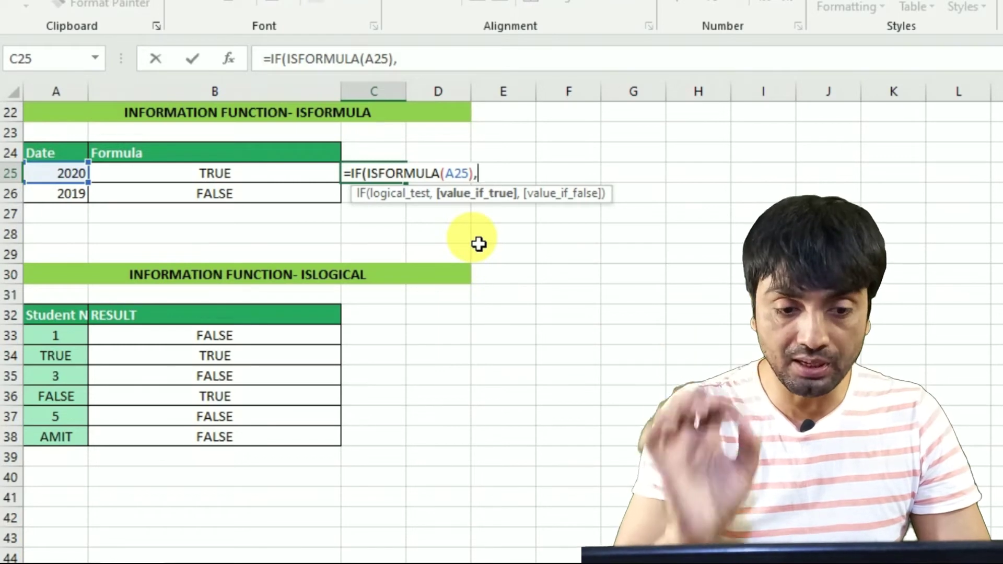
- Complete the formula with FORMULATEXT(A25), enter it, and select C25:C26
type("for")
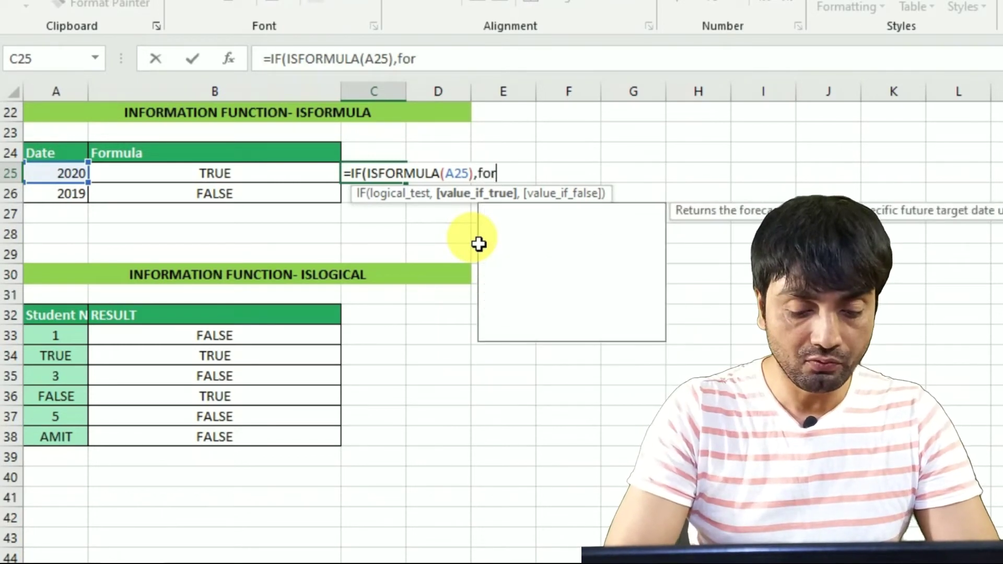
type("mul")
key("Tab")
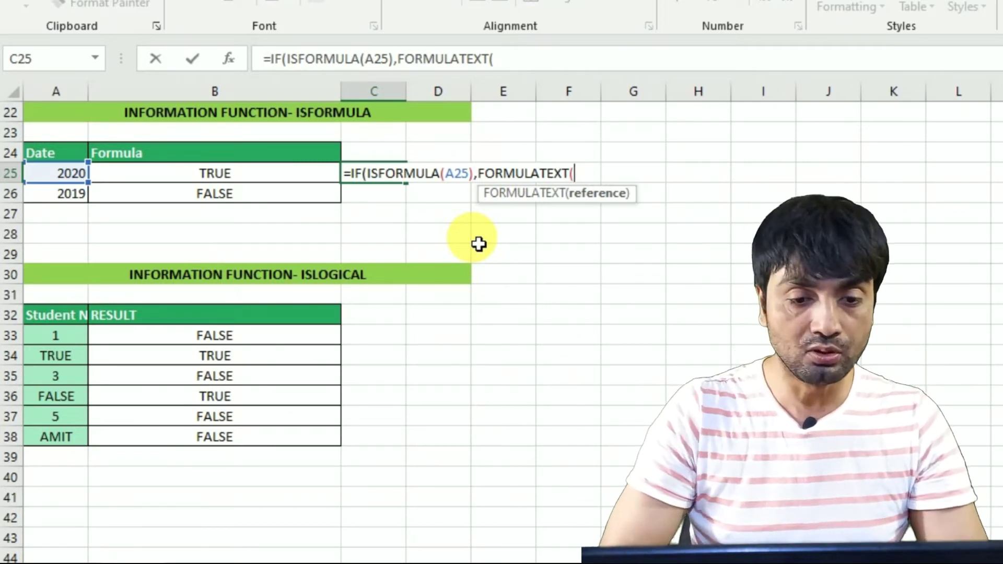
left_click(72, 180)
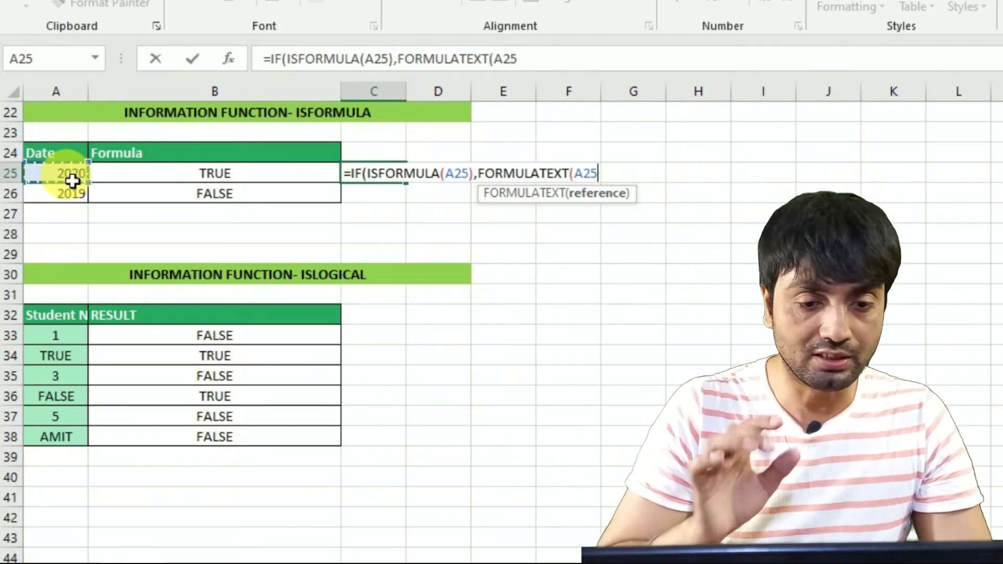
type(")")
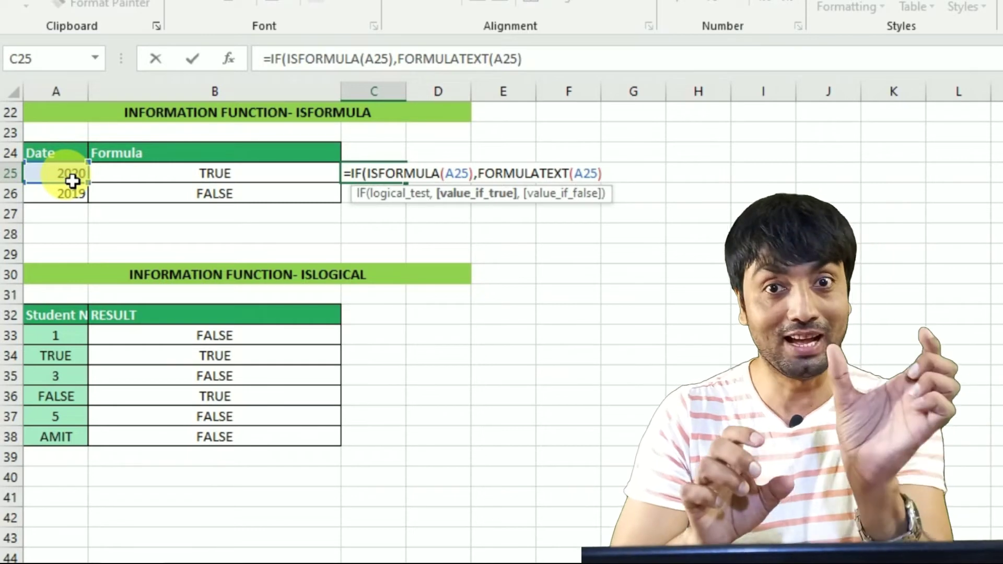
type(",\"Not a form")
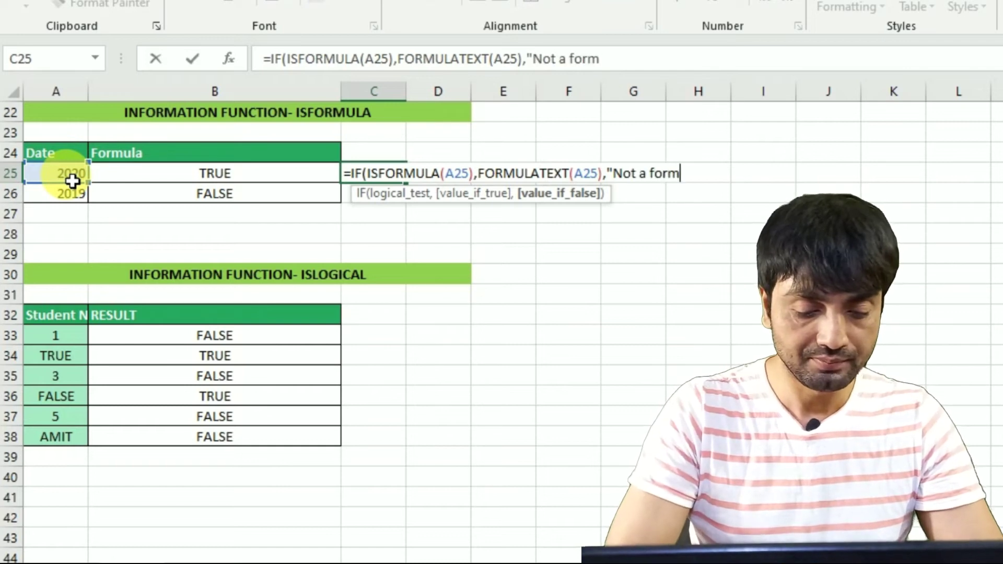
type(")")
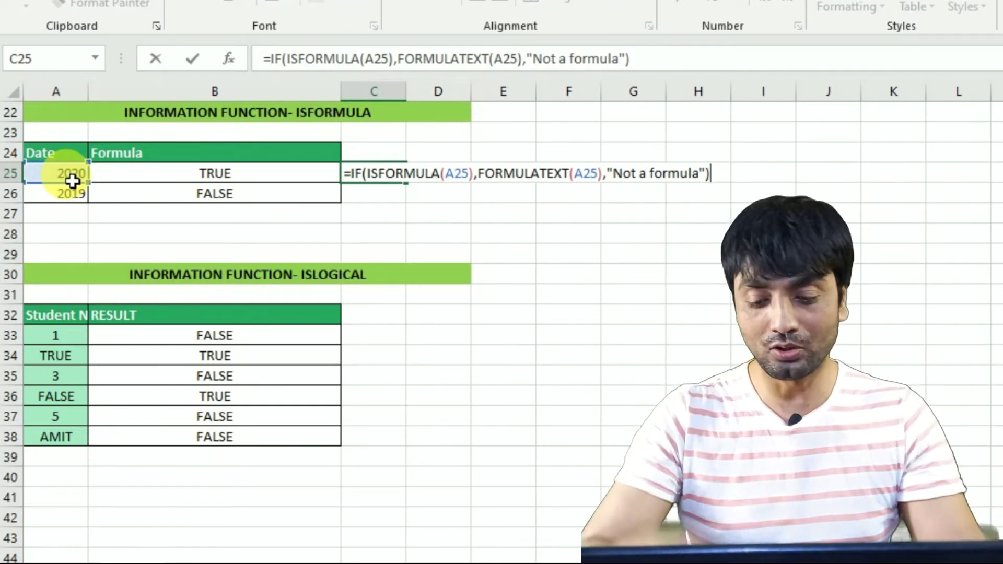
key("Return")
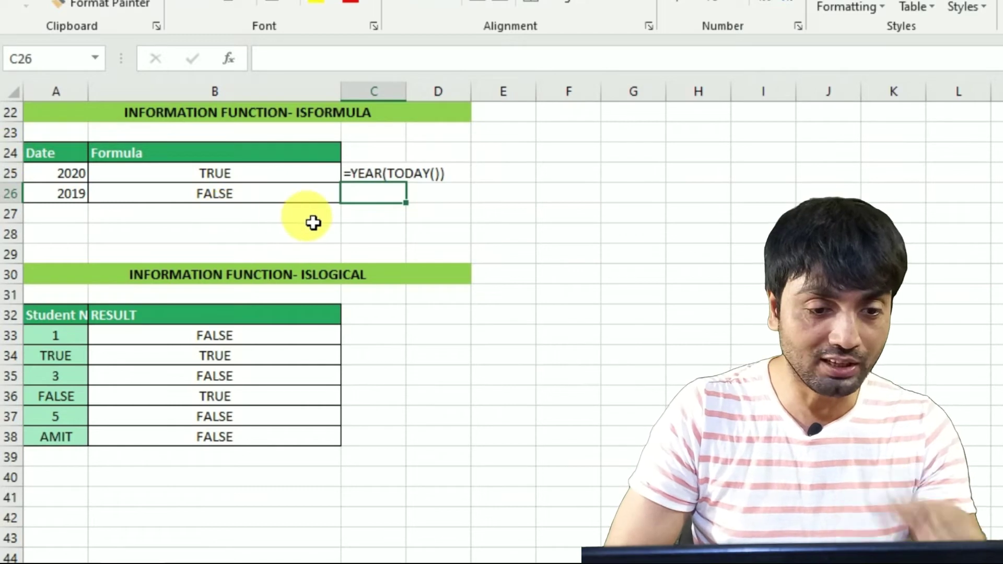
key("shift+Up")
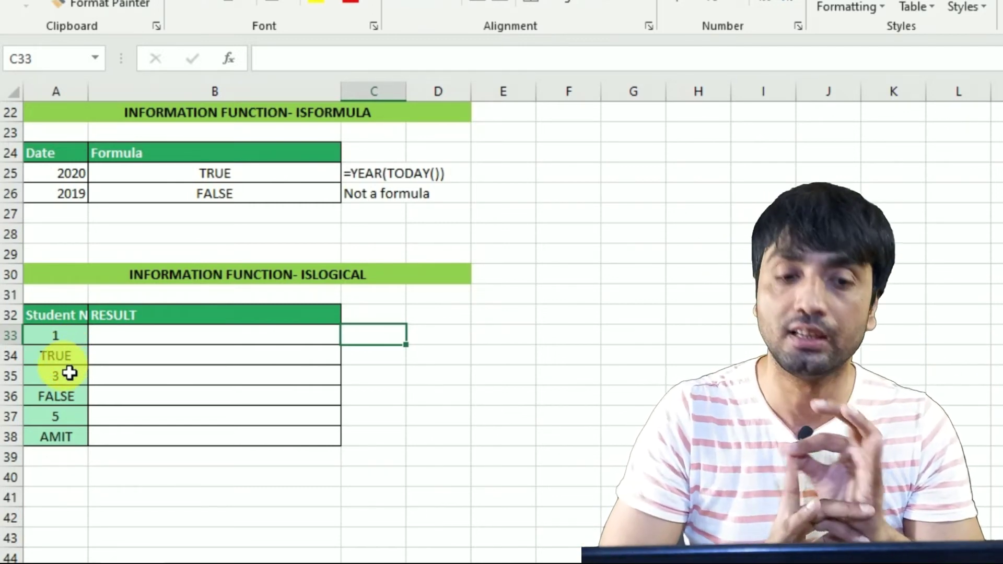
- Enter =ISLOGICAL(A33) in RESULT cell B33
left_click(197, 344)
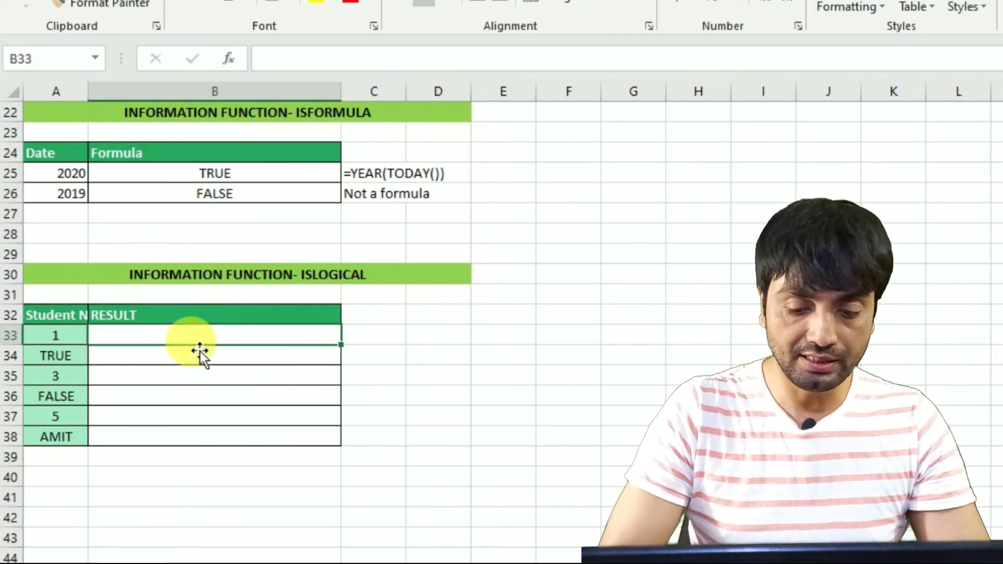
type("=islog")
key("Tab")
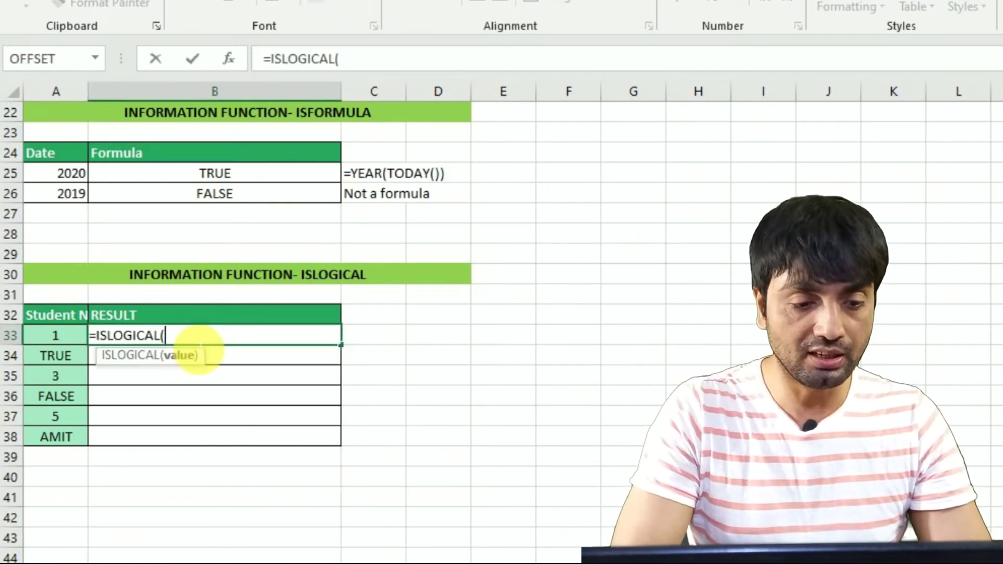
type("a33")
key("Return")
- Fill the ISLOGICAL formula down to B38 with Ctrl+D and inspect B34 and B35
key("Up")
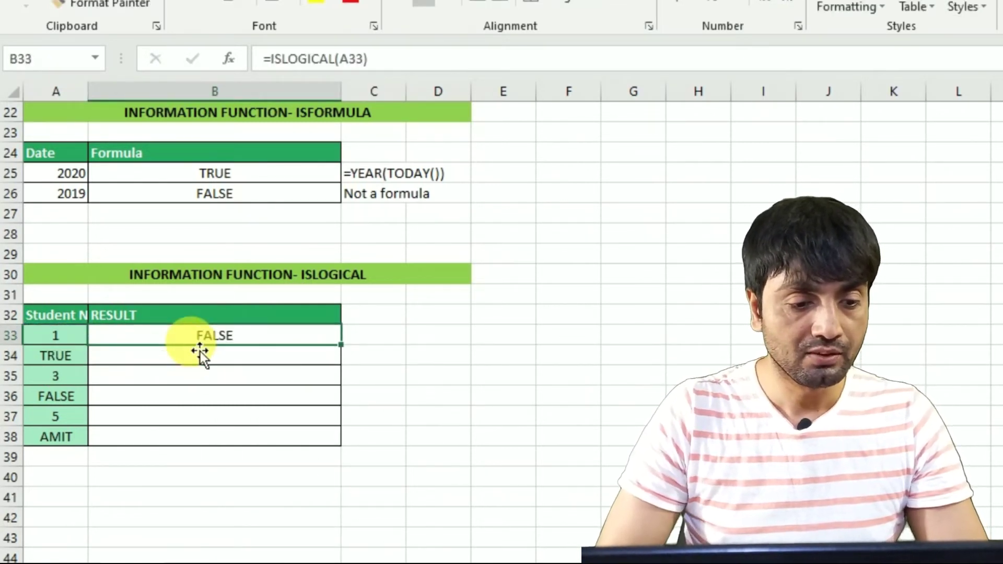
key("shift+Down")
key("shift+Down")
key("shift+Down")
key("shift+Down")
key("shift+Down")
key("ctrl+d")
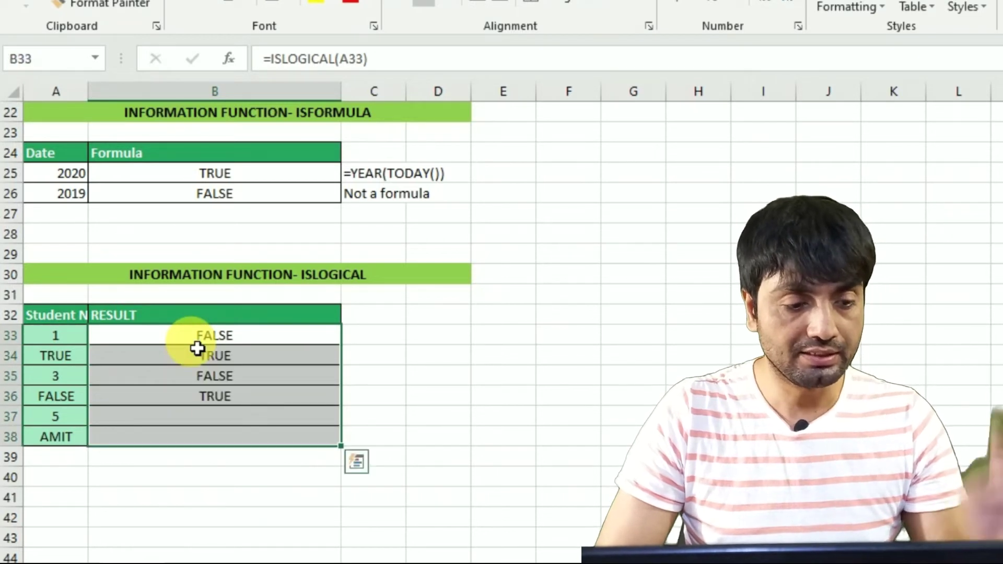
left_click(235, 355)
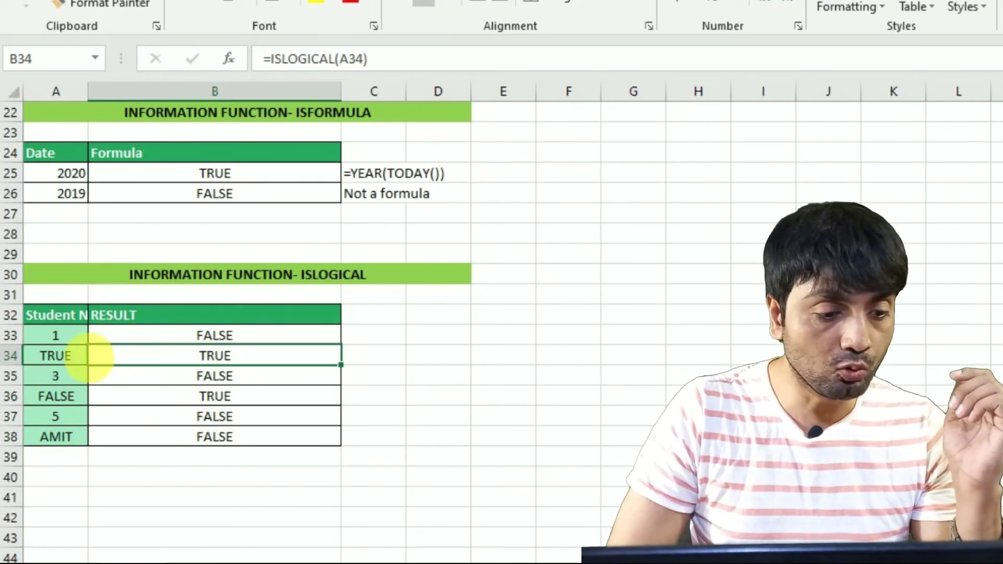
left_click(162, 386)
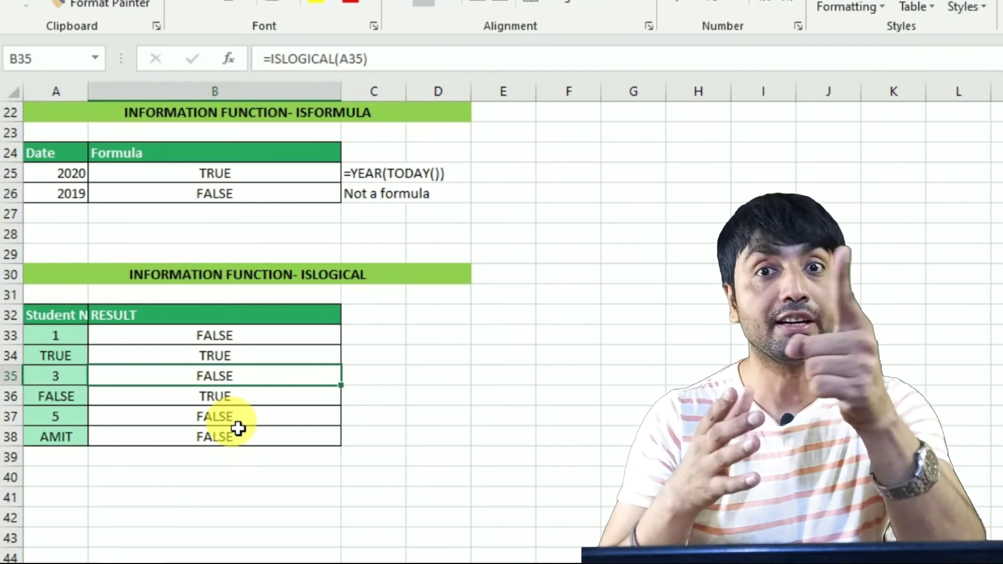
left_click_drag(633, 213, 894, 384)
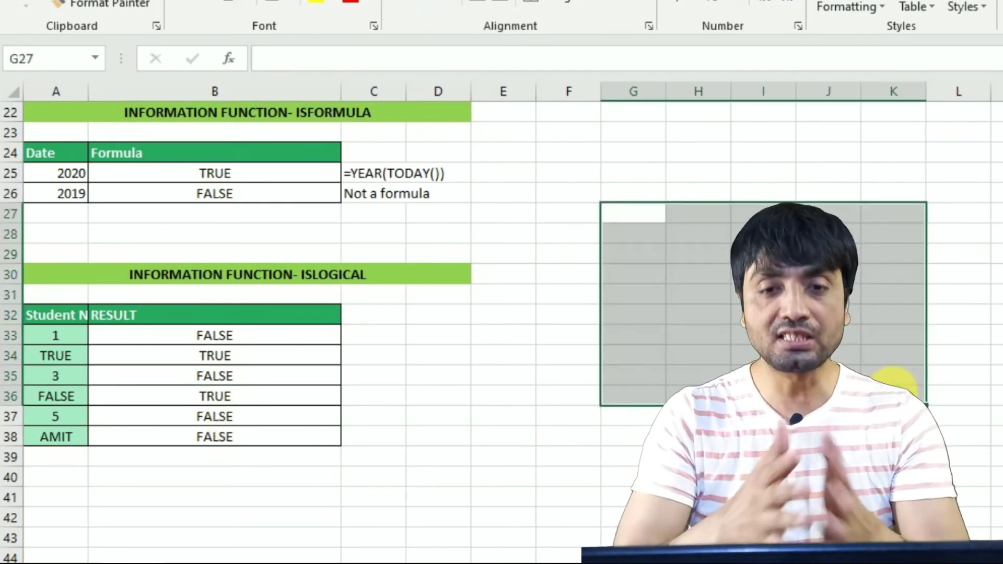